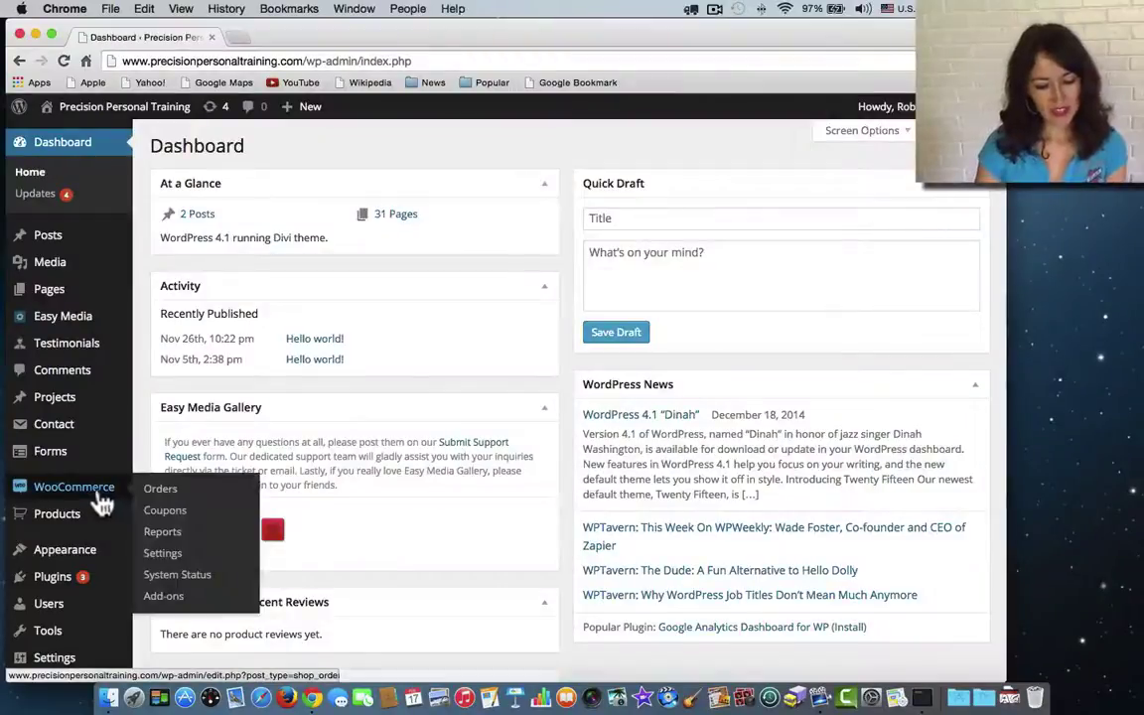
From the dashboard, bring up the WooCommerce Products flyout in the admin sidebar.
mouse_move(51, 522)
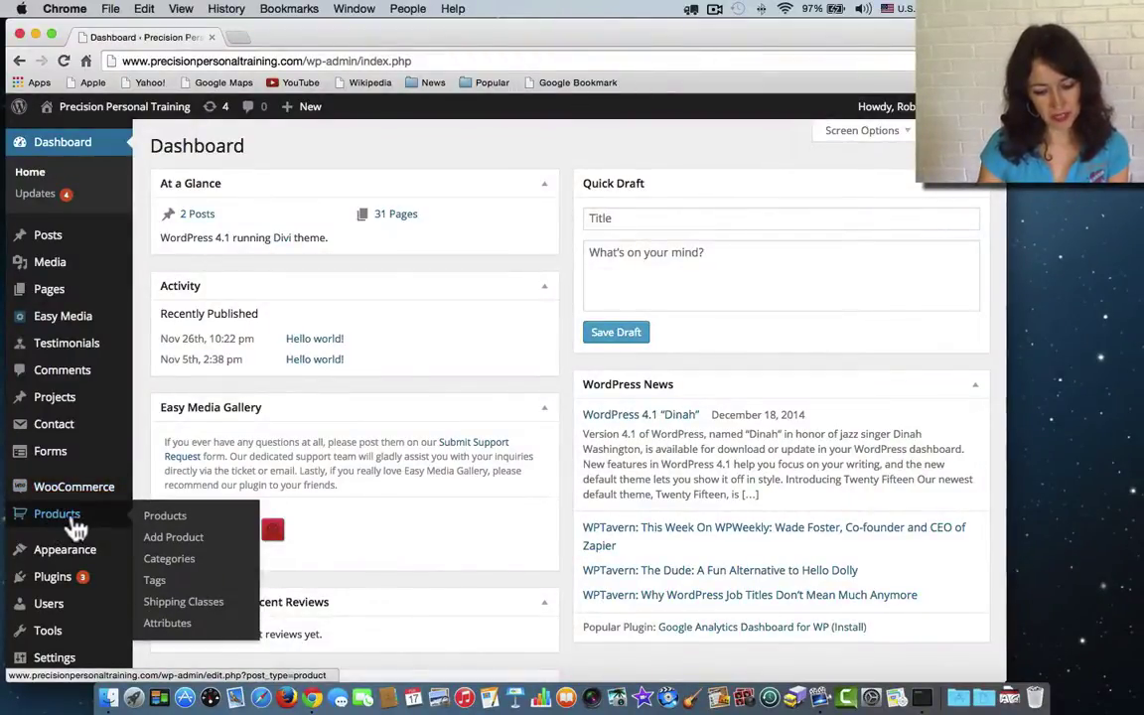
Open the Hard Rock Abs Workout PDF product (19.99, on sale for 9.99) from the Products list.
left_click(171, 519)
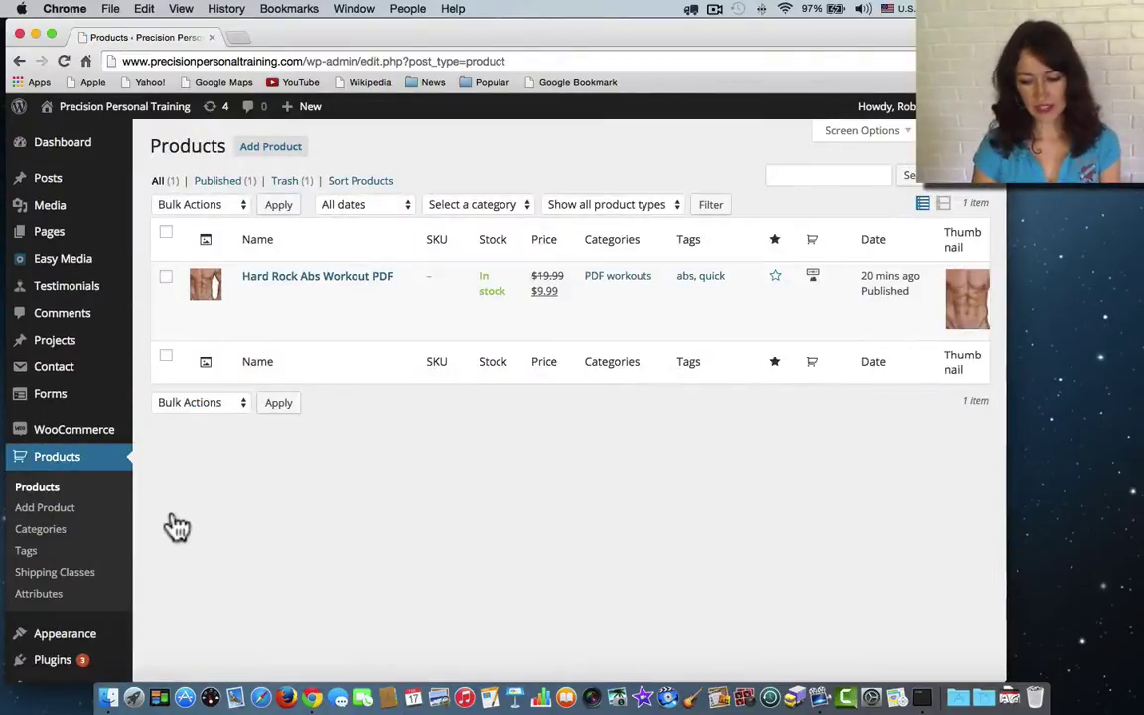
mouse_move(253, 297)
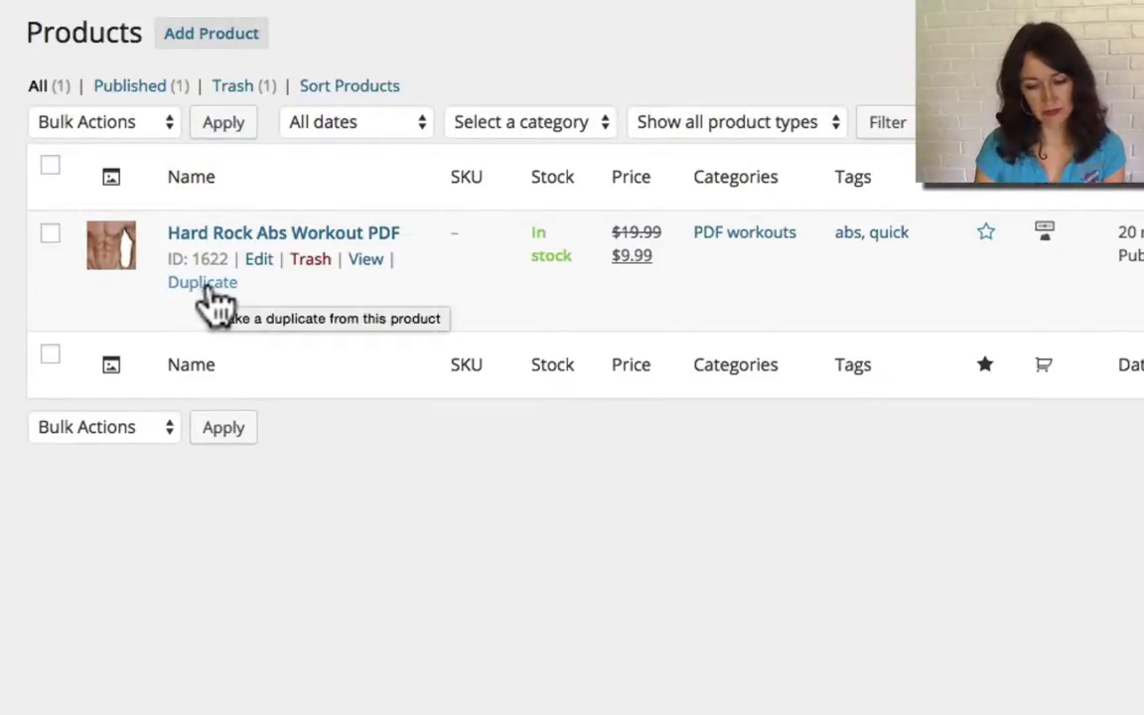
left_click(238, 234)
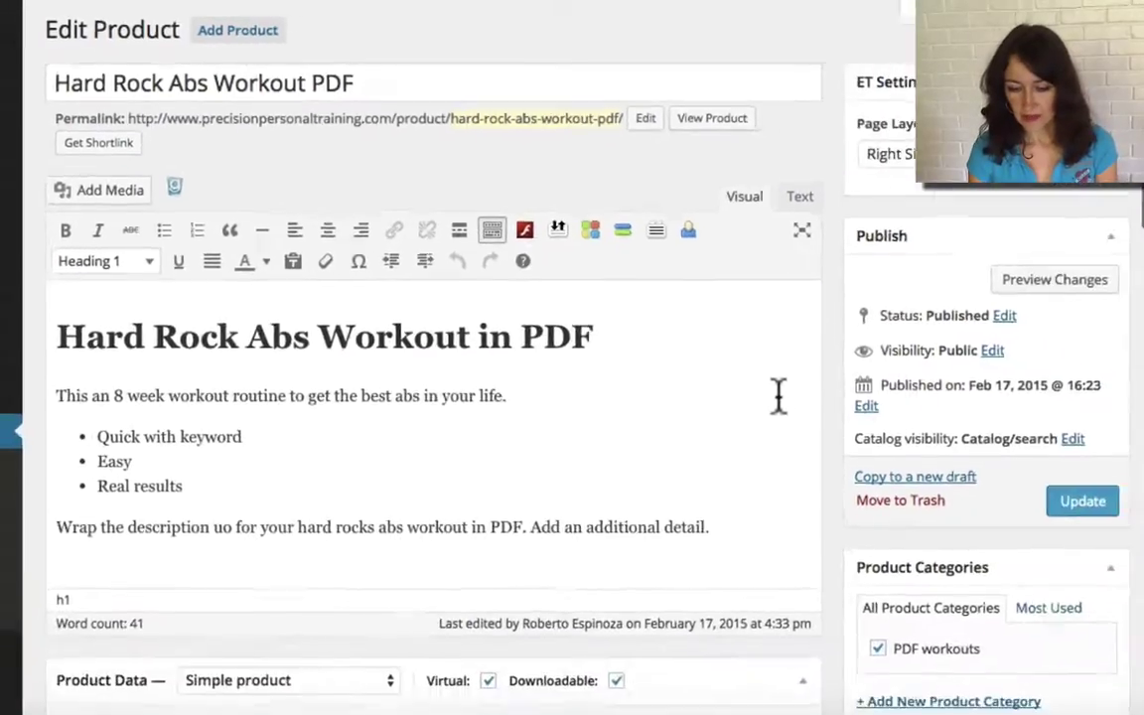
scroll(728, 367, "down", 5)
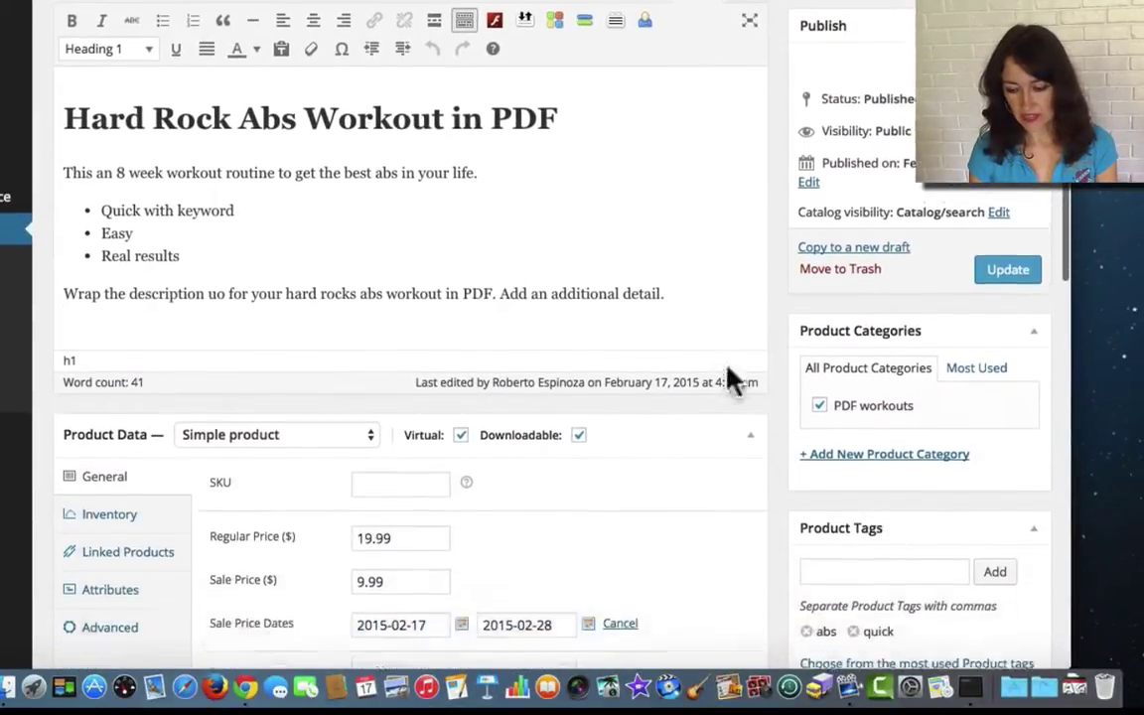
scroll(728, 367, "up", 3)
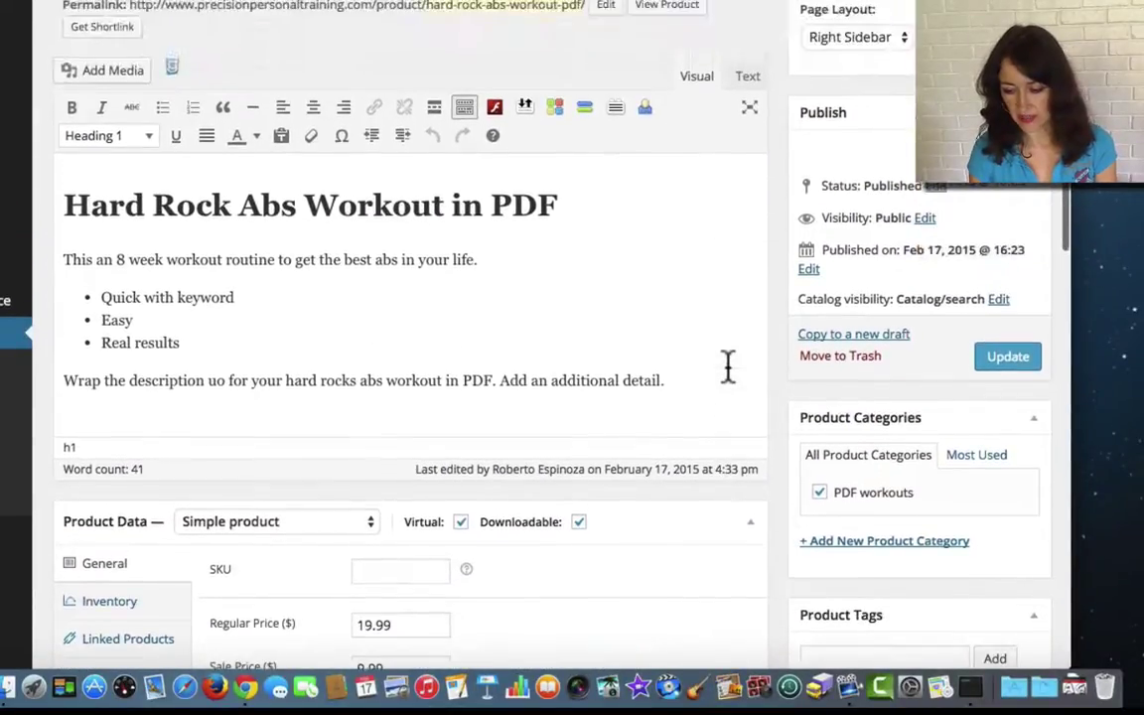
Copy the product to a new draft and retitle it Hard Rock Abs Workout 4 Week Intensive.
left_click(884, 336)
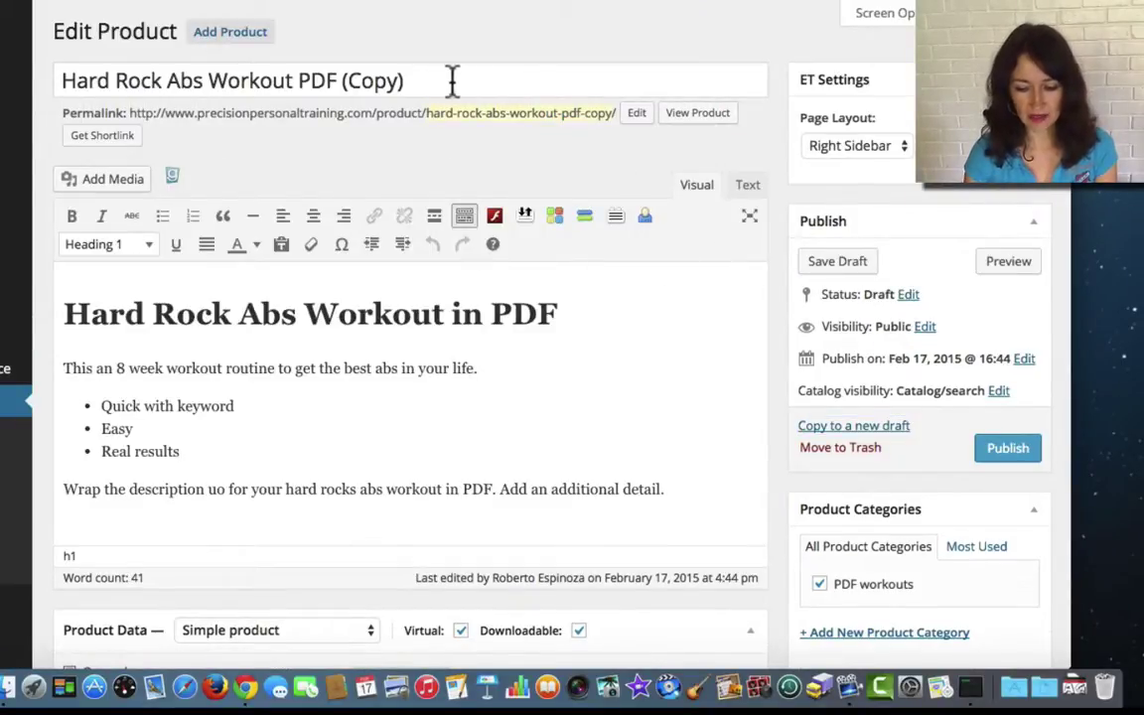
left_click(417, 79)
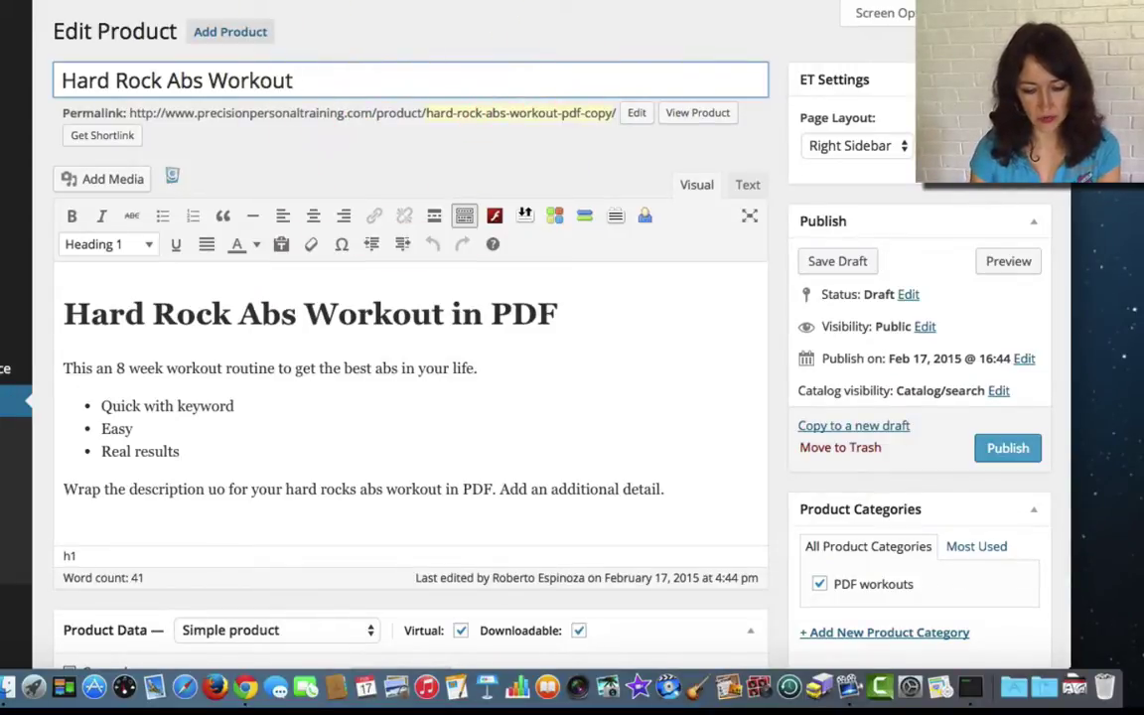
left_click_drag(112, 368, 275, 369)
left_click(293, 81)
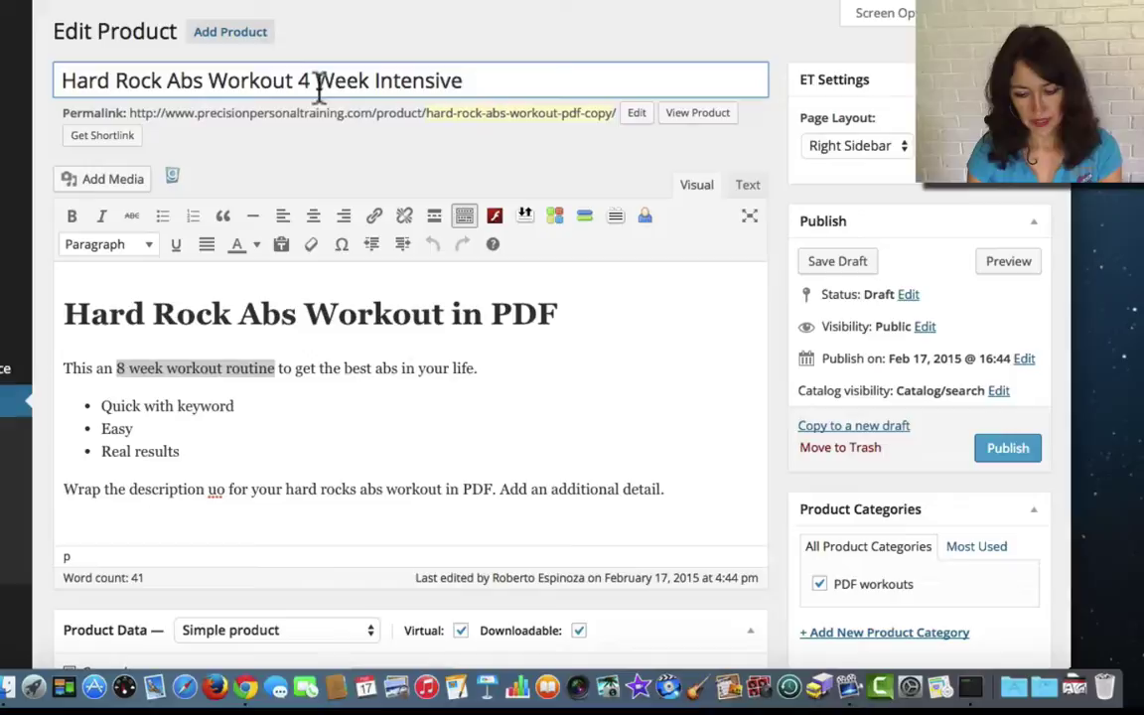
Change the description's '8 week workout routine' to '4 week'.
left_click(120, 370)
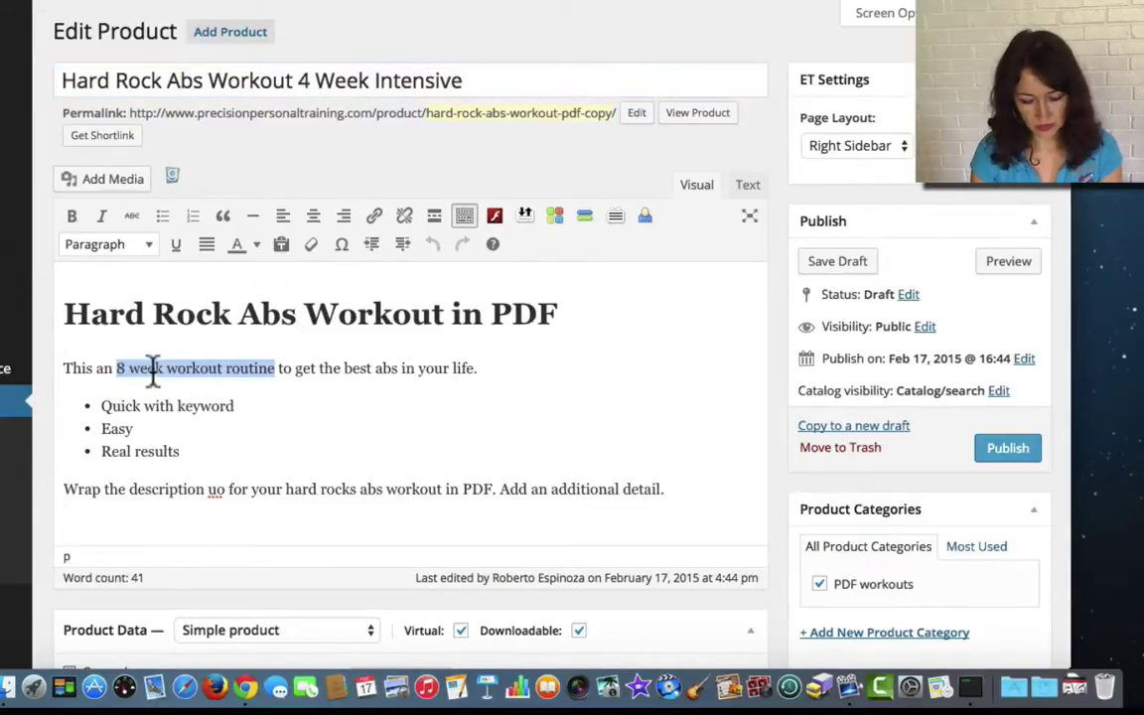
left_click(174, 399)
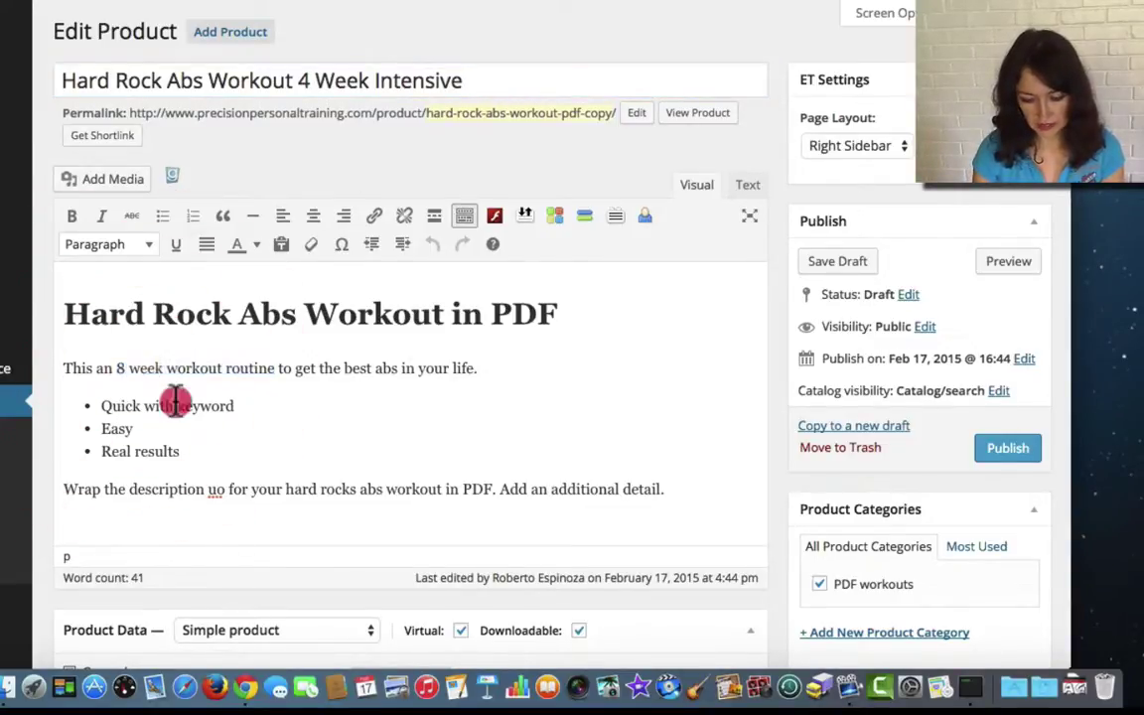
left_click(107, 367)
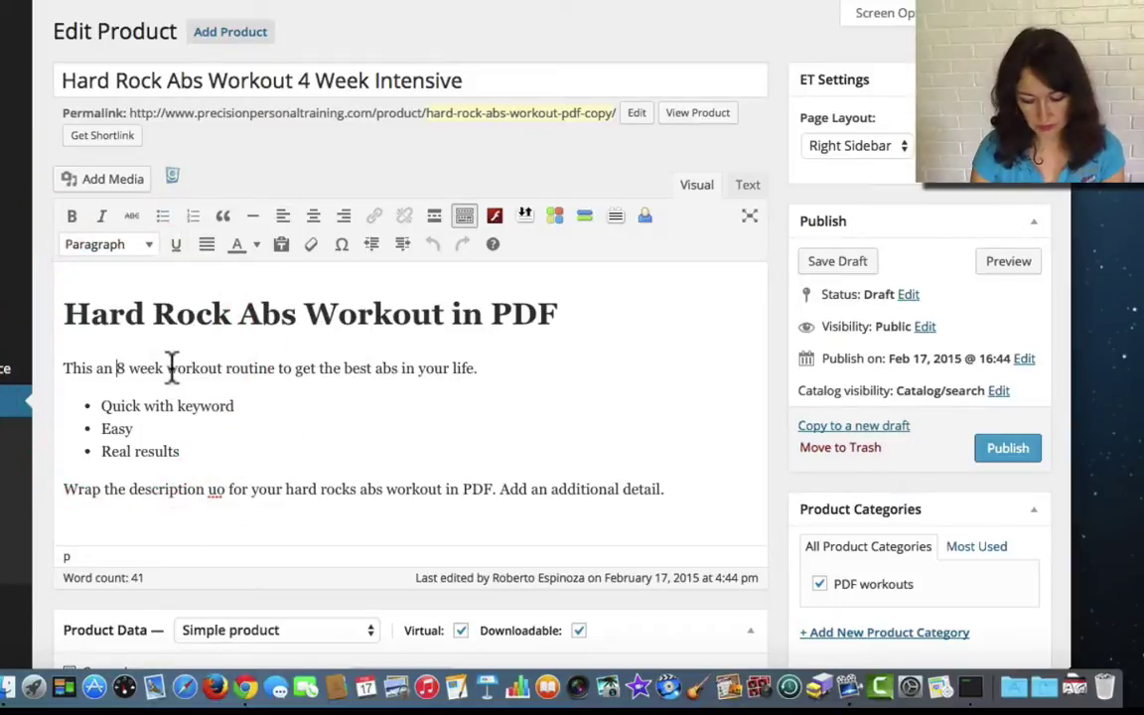
key("Delete")
type("4")
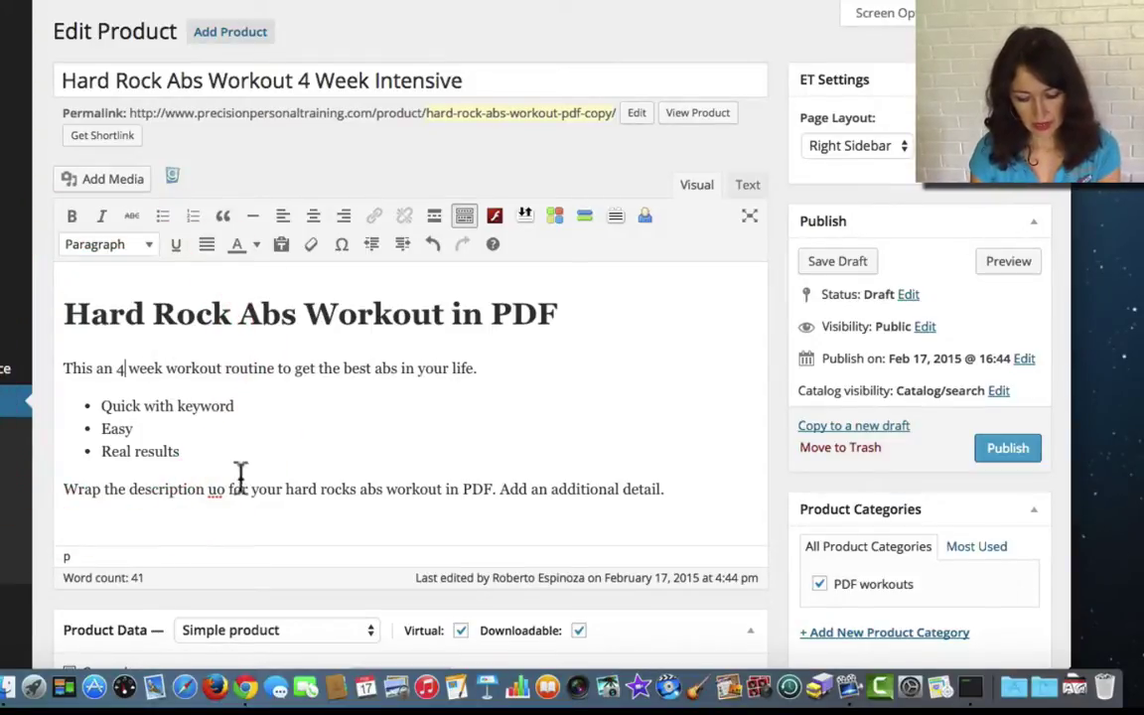
scroll(309, 485, "down", 1)
Set the regular price to 29.99 and the sale price to 19.99.
scroll(309, 484, "down", 5)
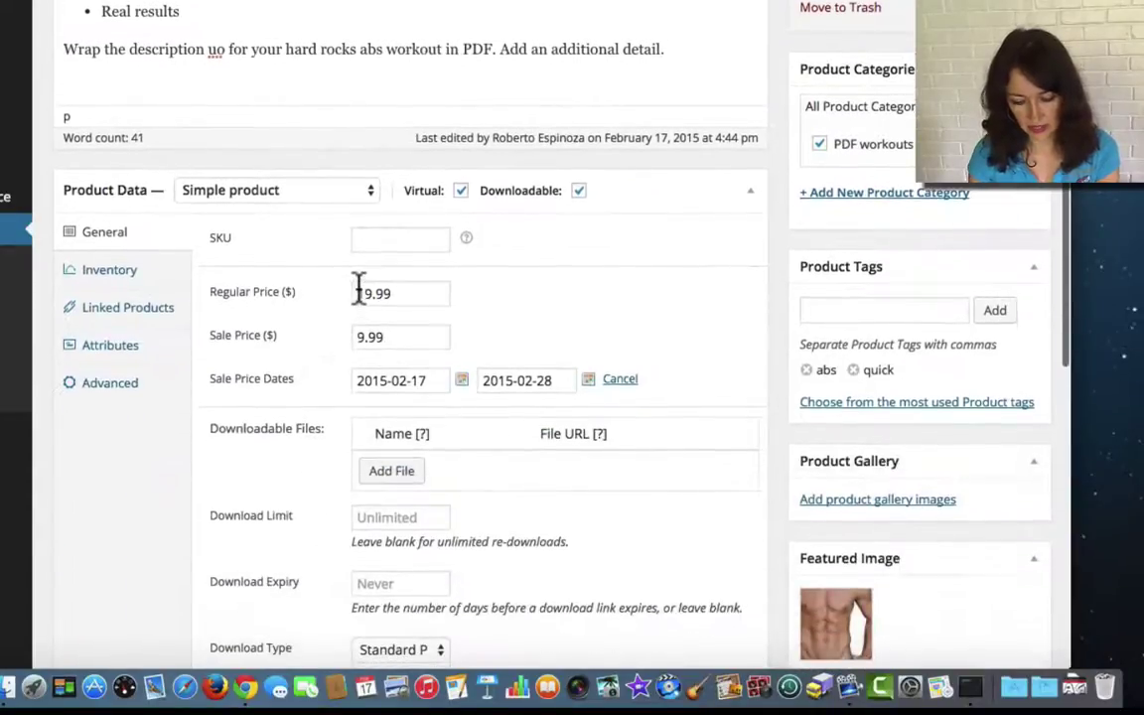
left_click(358, 292)
key("Delete")
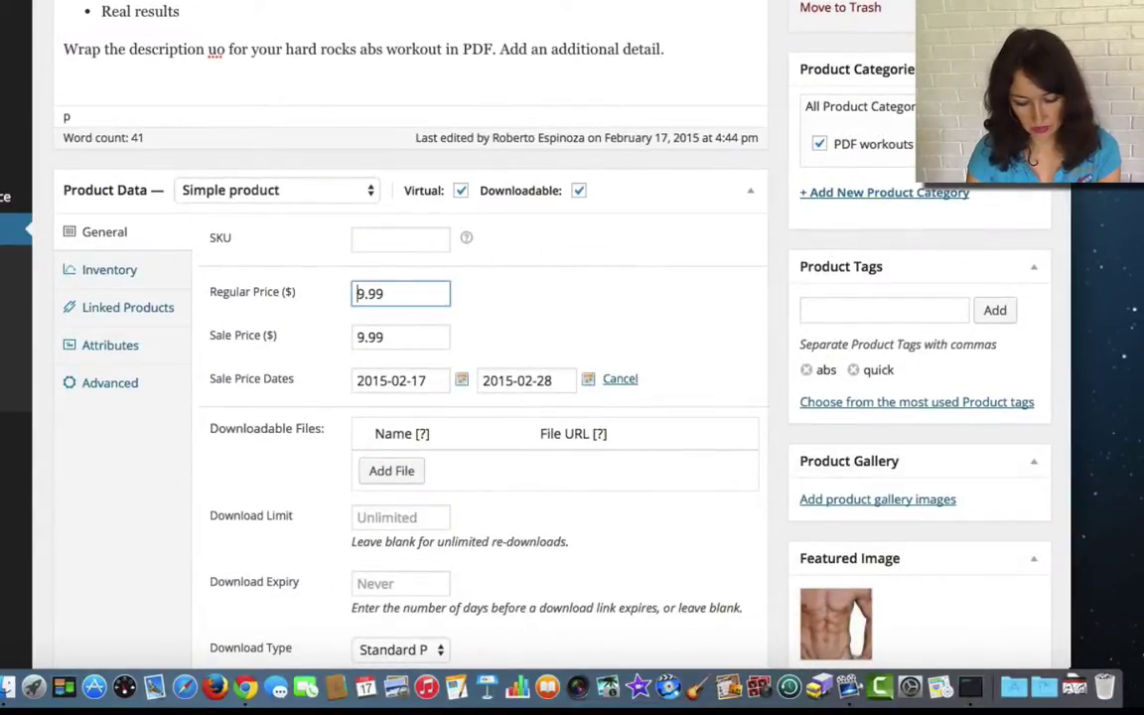
type("2")
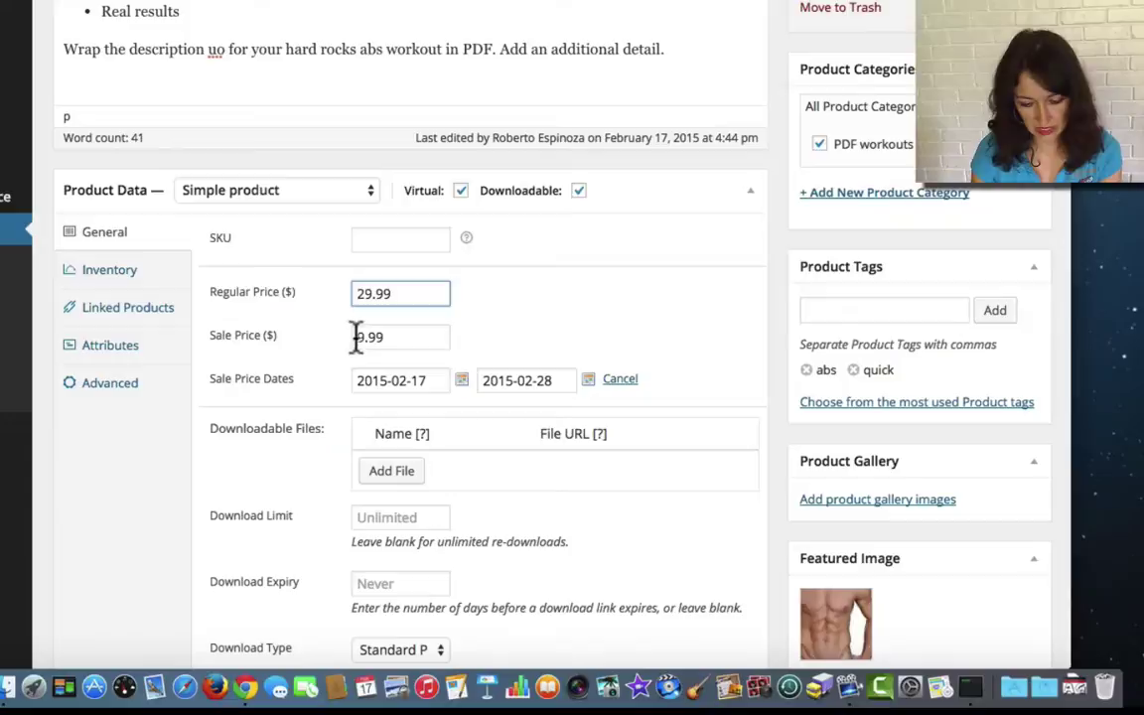
left_click(418, 337)
left_click(358, 337)
type("1")
Append '- 4 week intensive!' to the end of the short description.
scroll(358, 336, "down", 4)
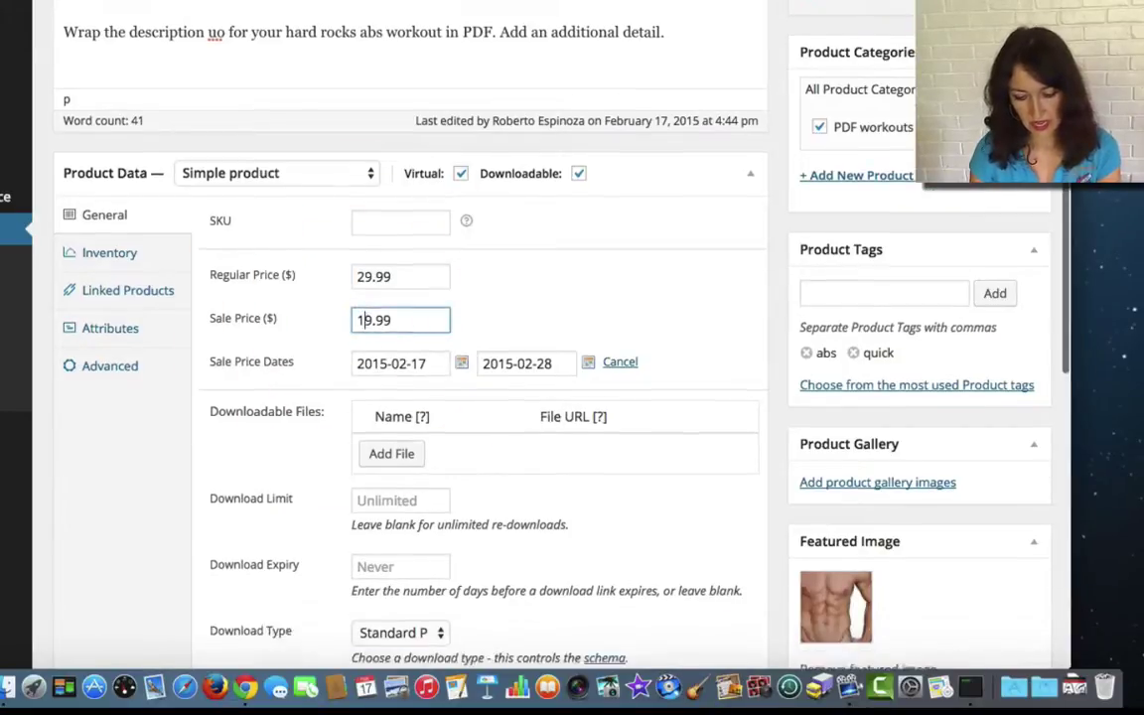
scroll(407, 337, "down", 7)
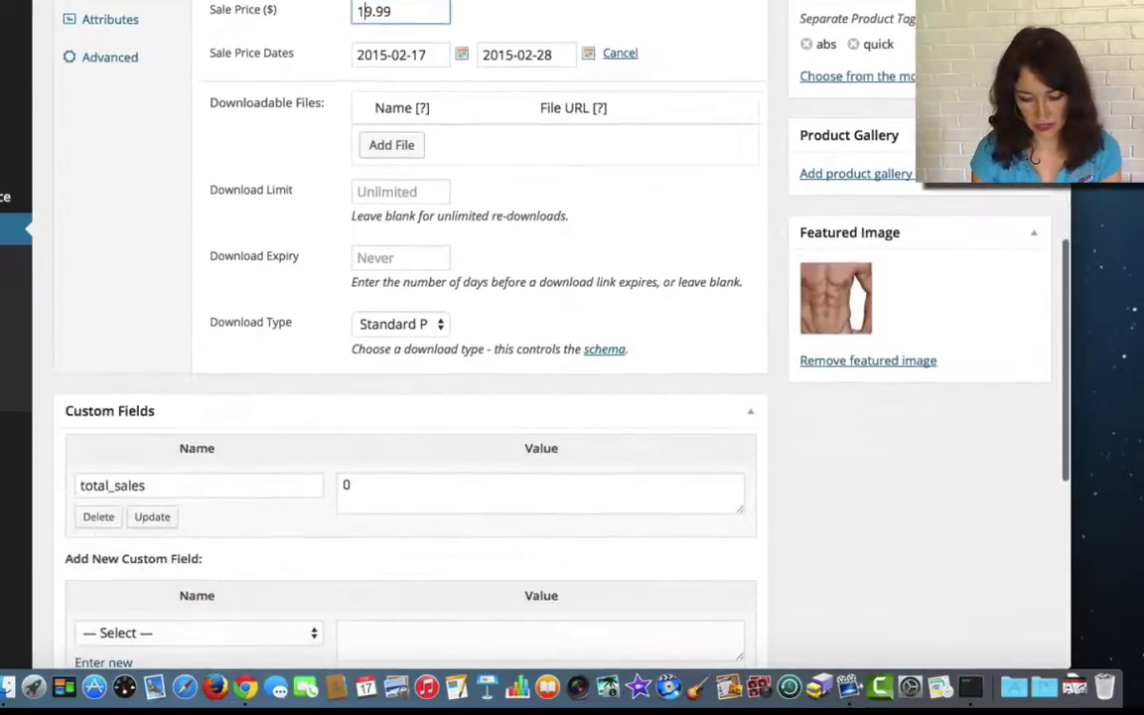
scroll(407, 397, "down", 4)
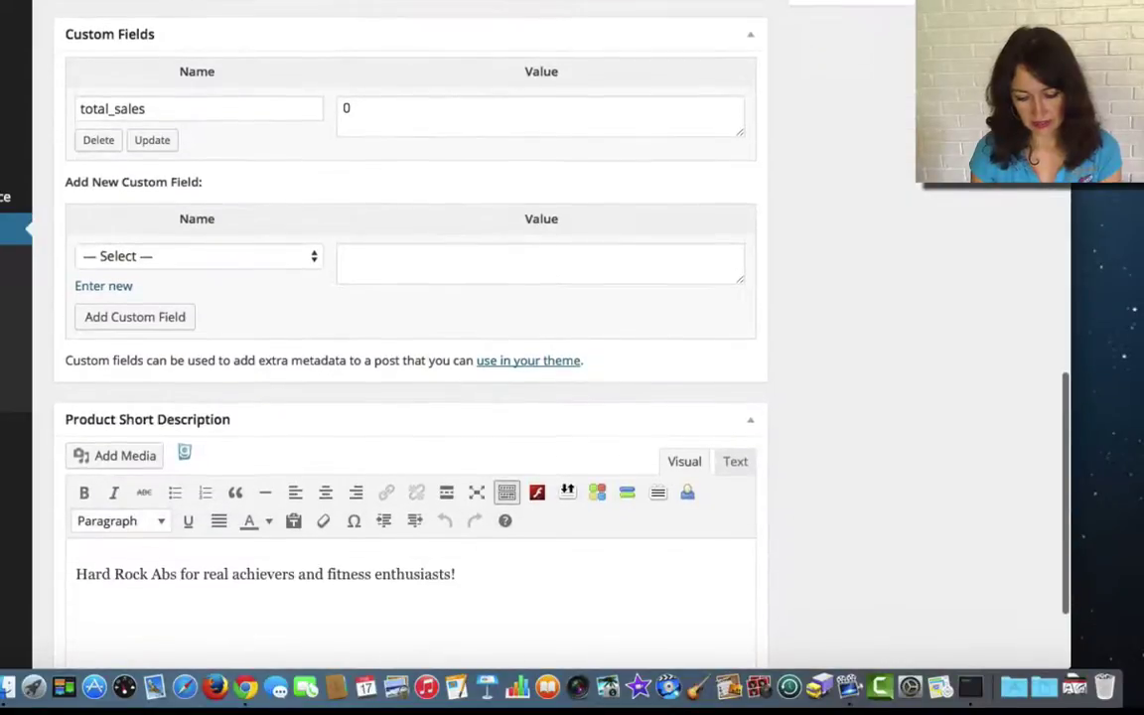
left_click(452, 574)
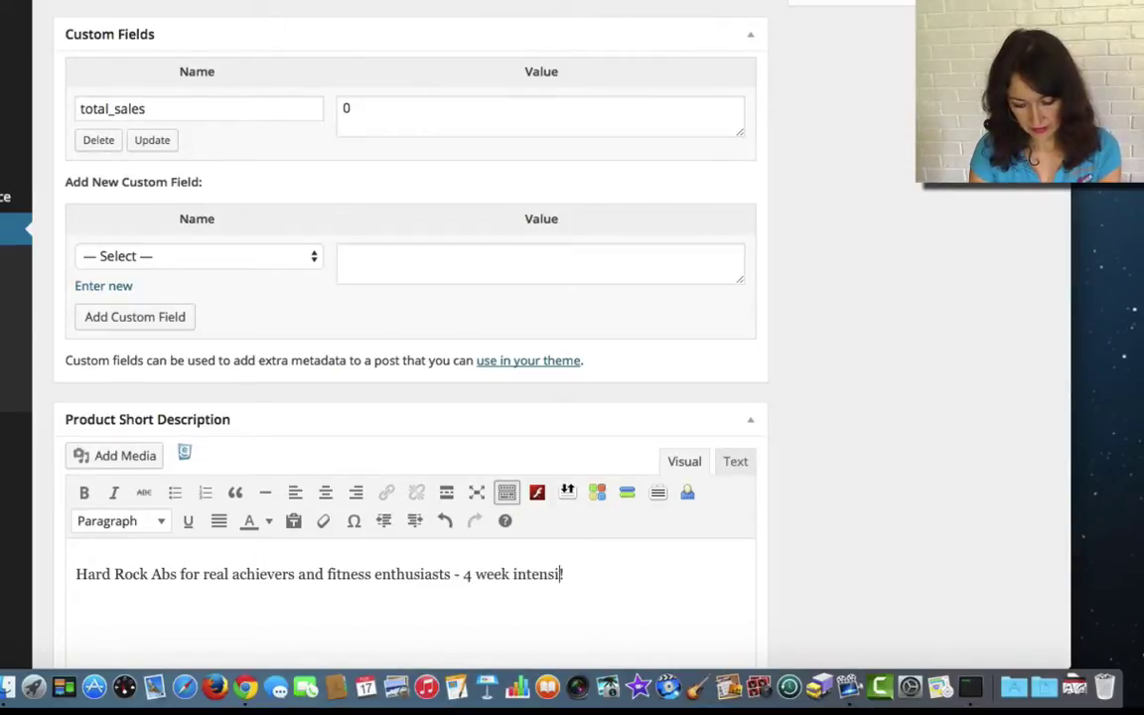
scroll(549, 466, "up", 8)
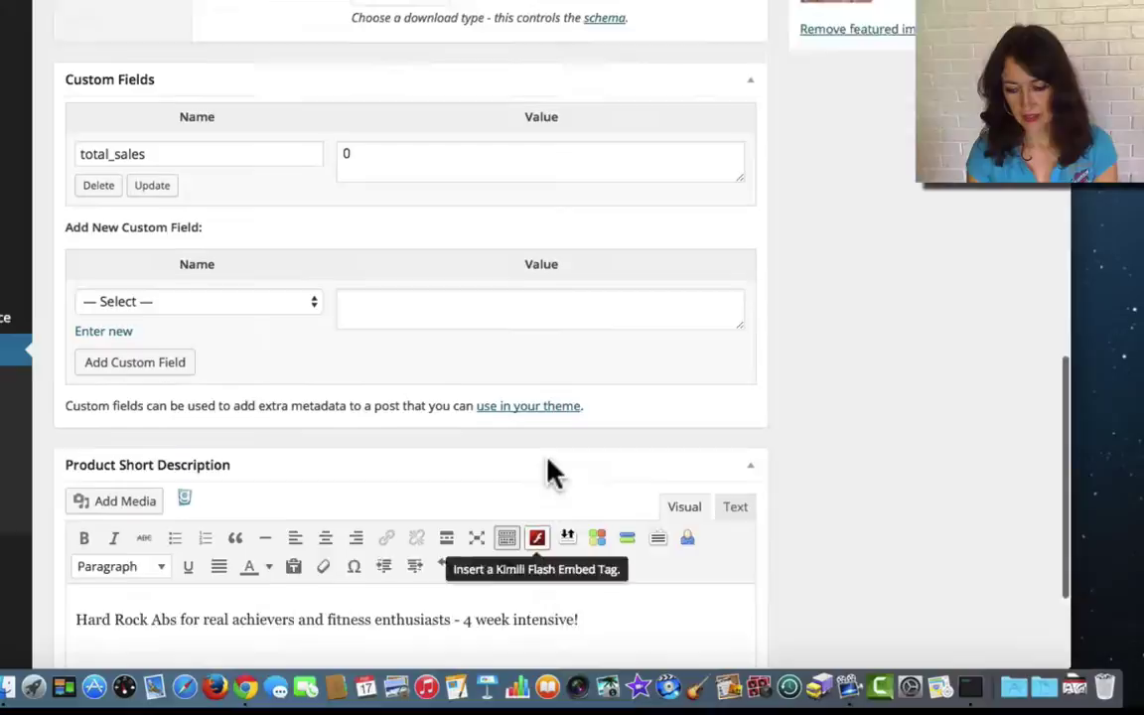
scroll(549, 459, "up", 1)
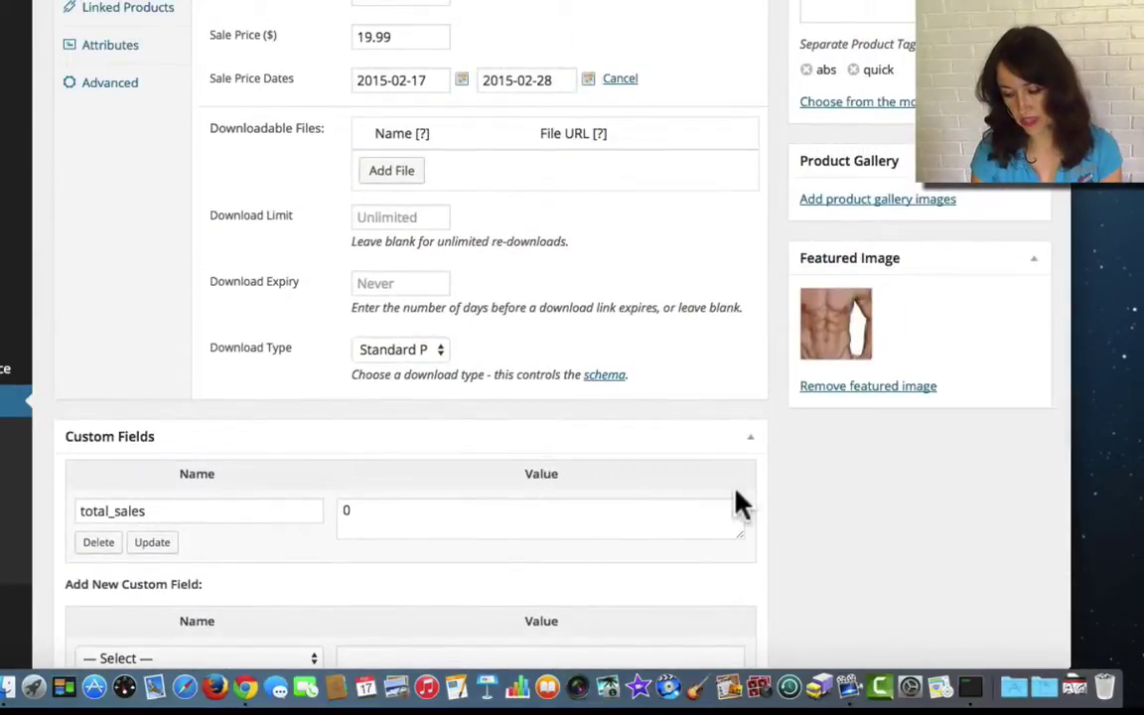
Replace the featured image with chick-grabbing-stomach.jpg, alt text and title '4 week intensive abs workout'.
left_click(877, 389)
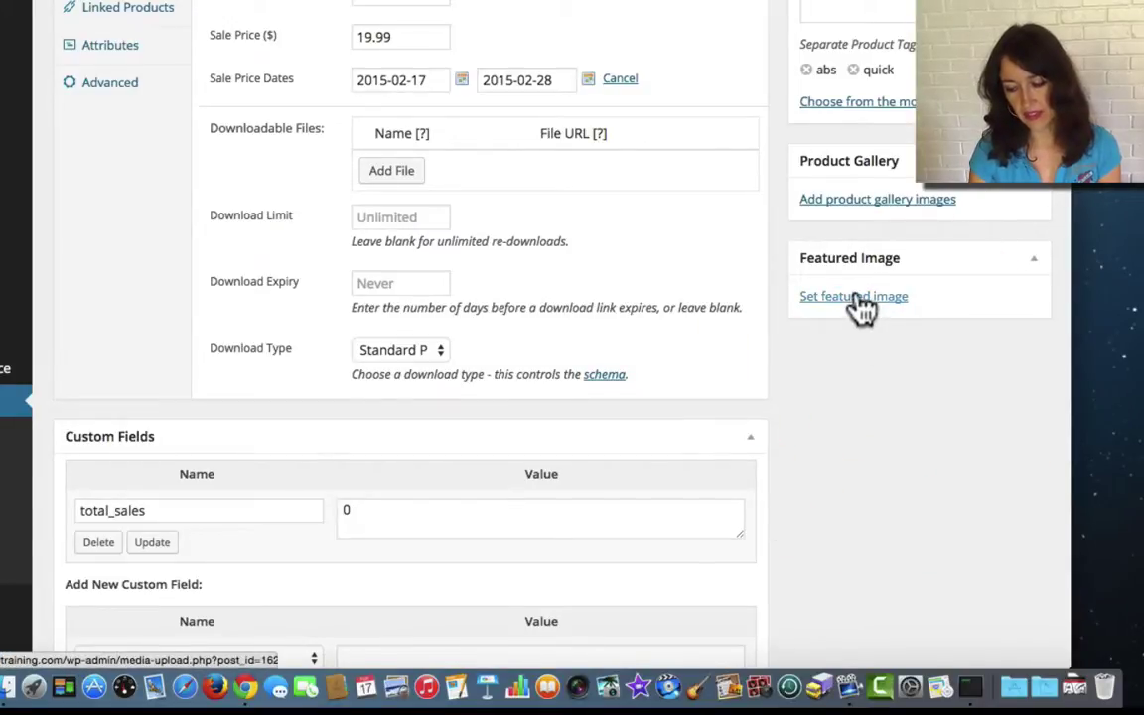
left_click(862, 300)
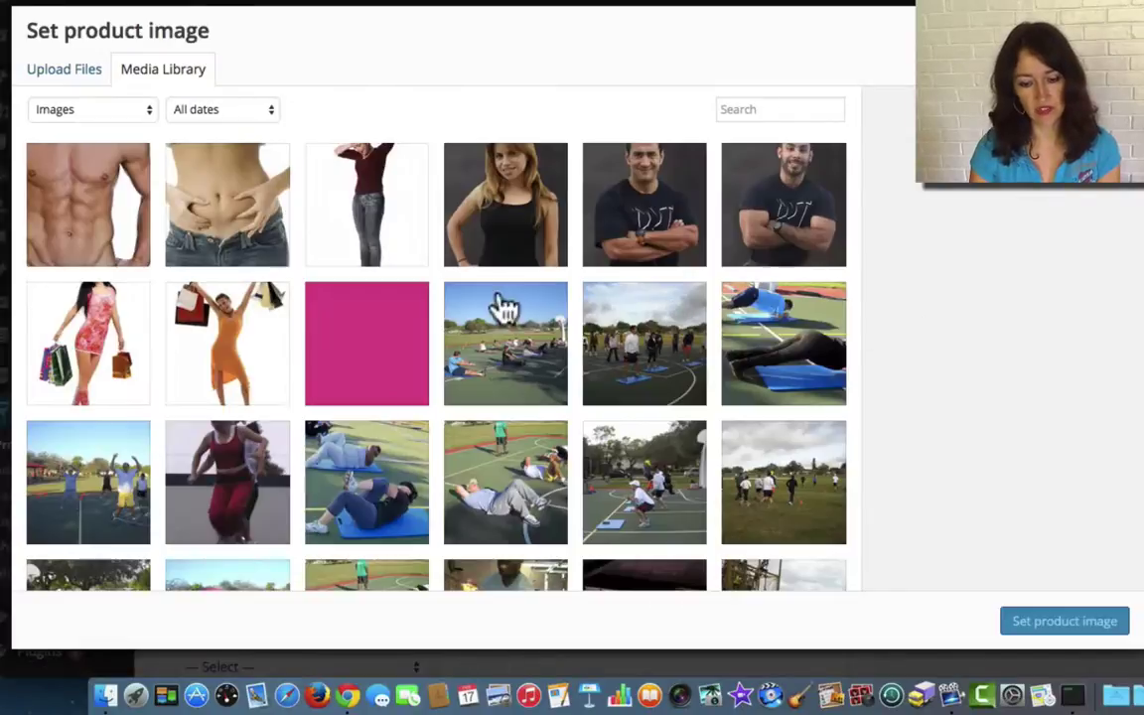
left_click(236, 222)
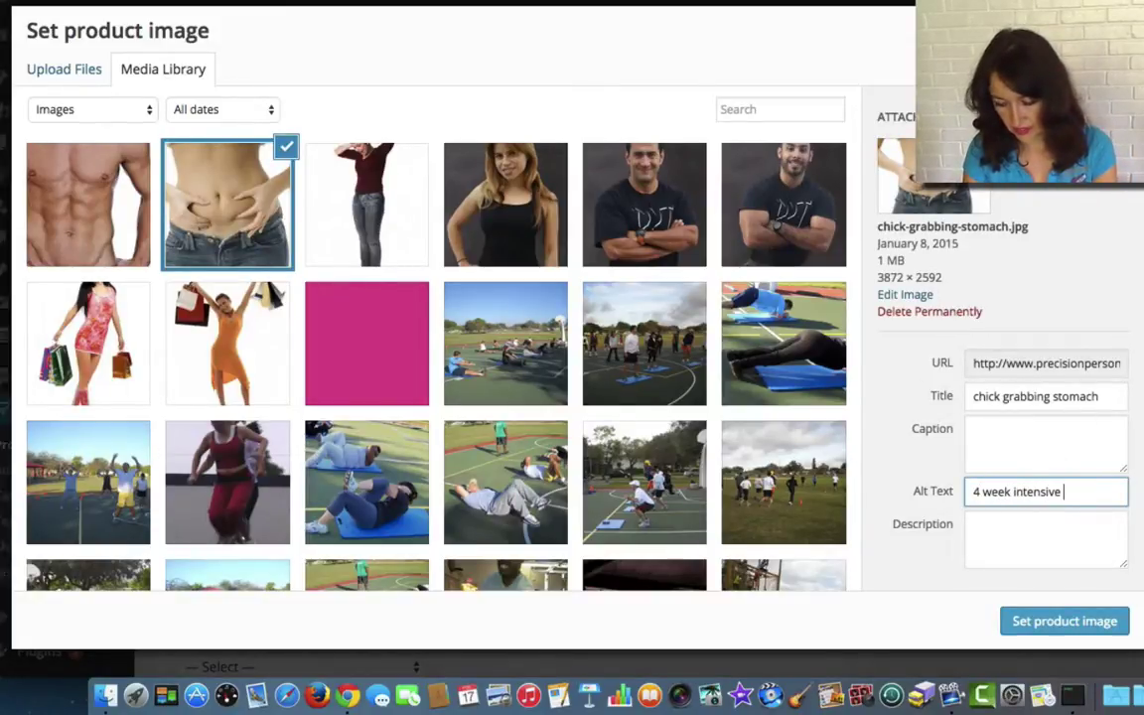
type("out")
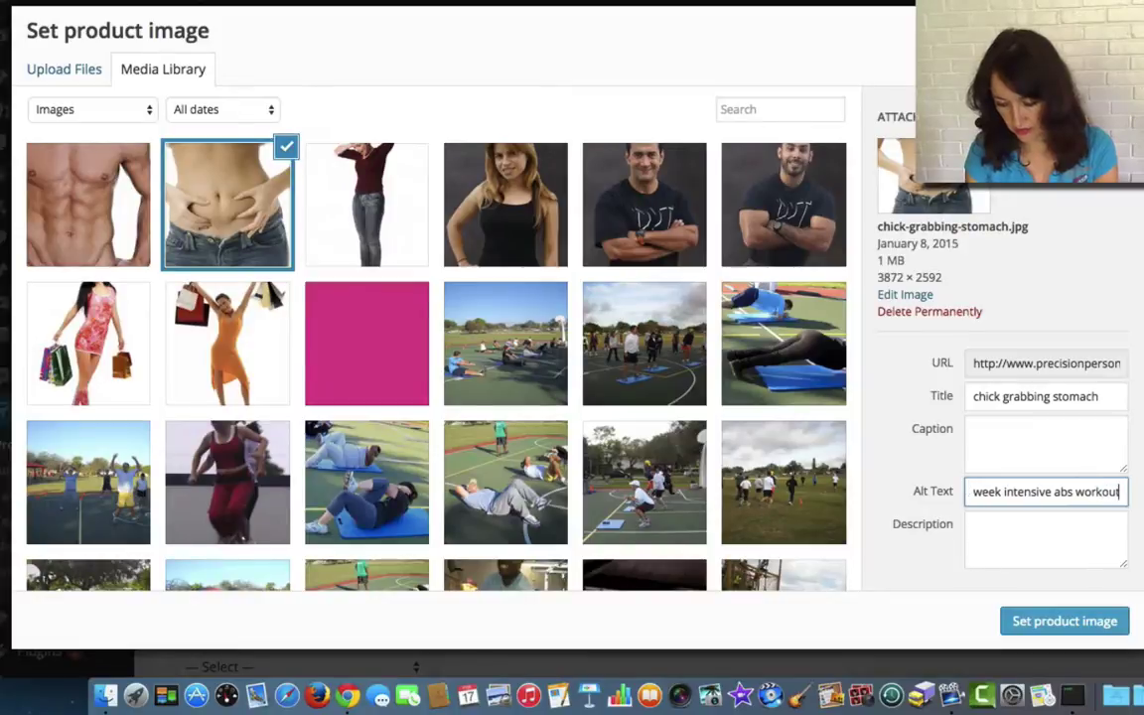
key("super+a")
key("super+c")
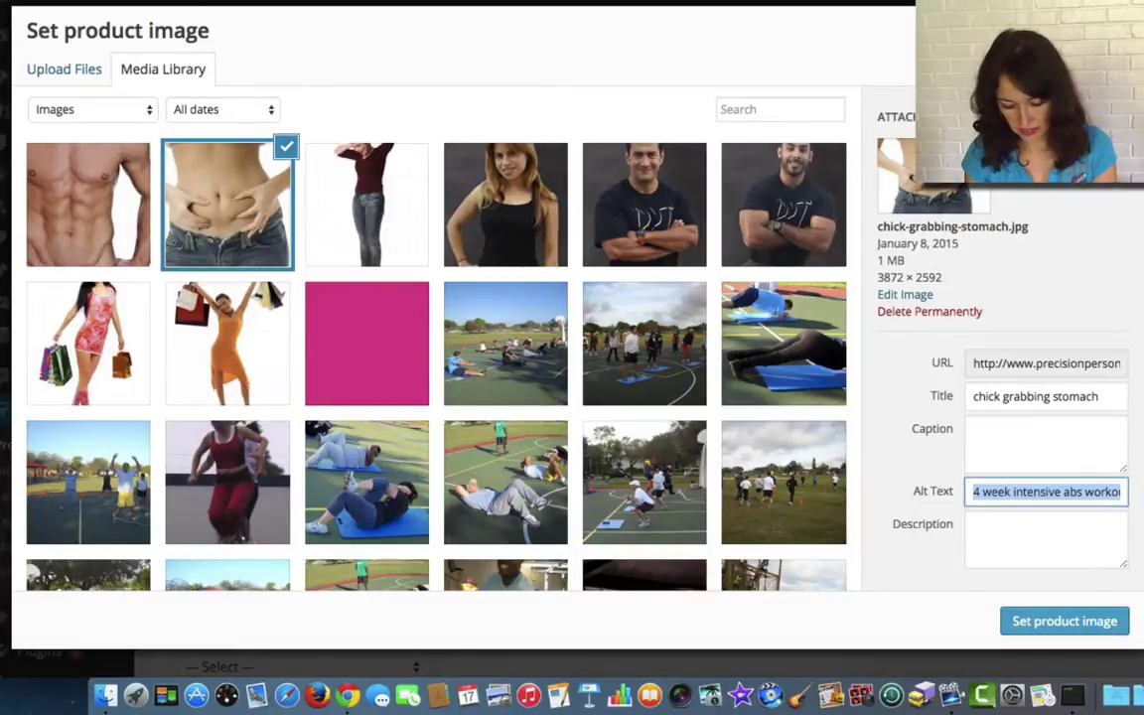
left_click(914, 401)
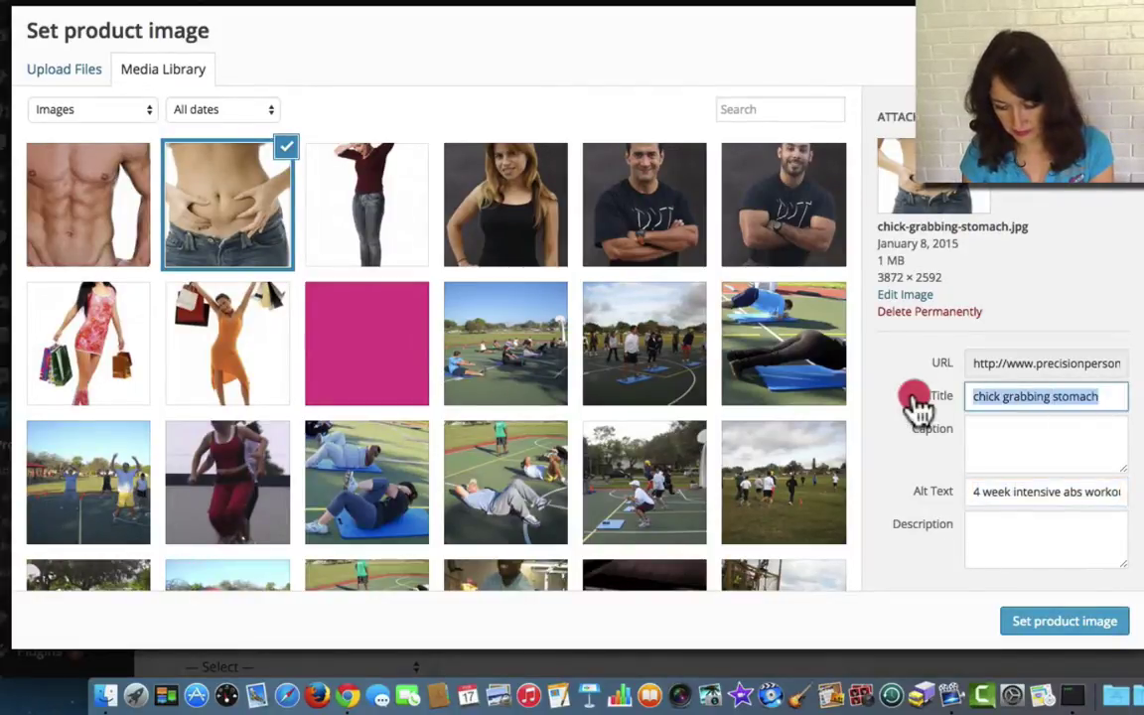
key("super+v")
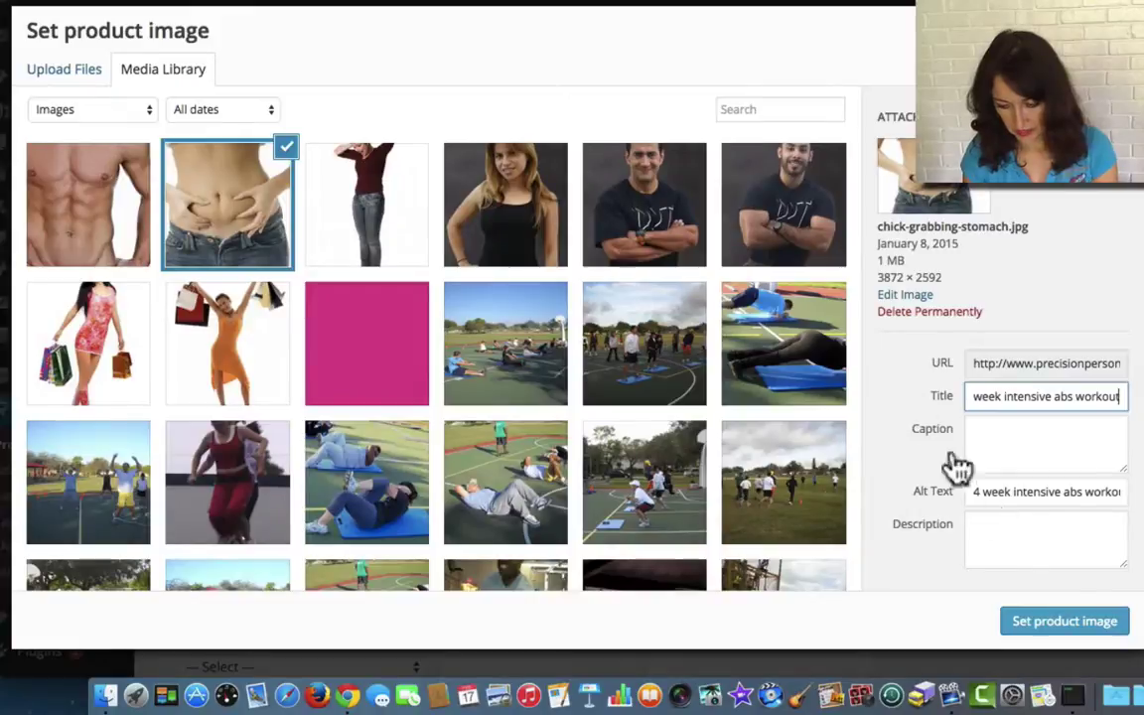
left_click(1074, 632)
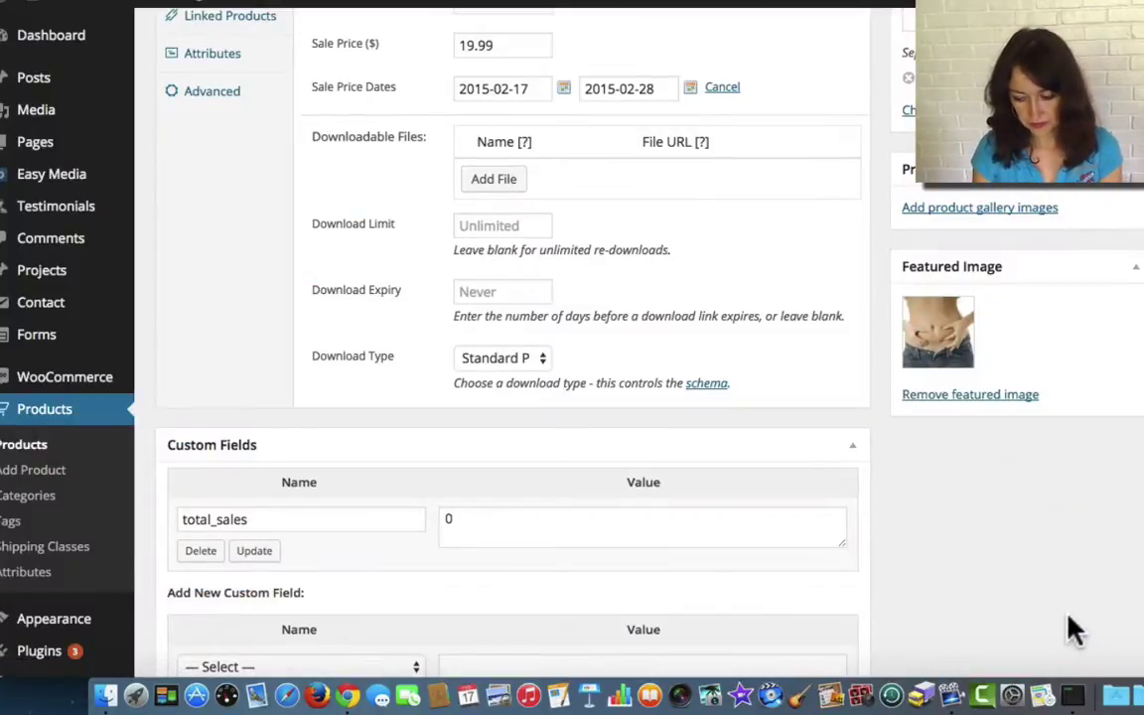
Publish the product and review its live page showing $29.99 reduced to $19.99.
scroll(968, 521, "up", 1)
scroll(971, 521, "up", 5)
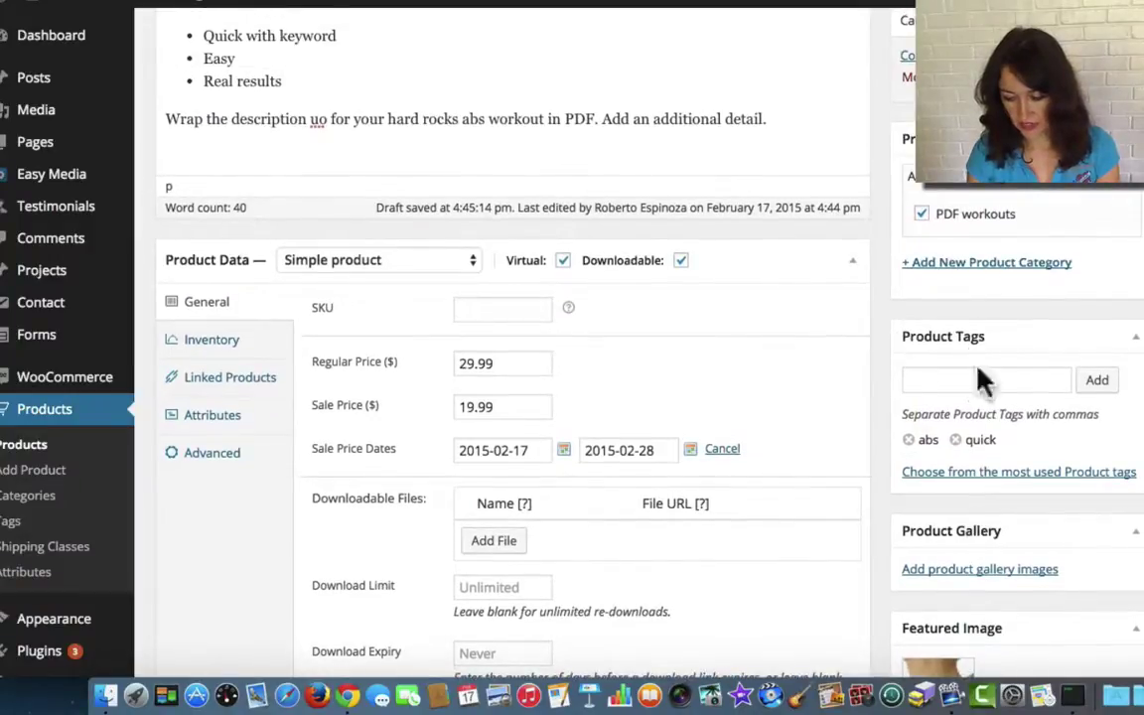
scroll(986, 452, "up", 3)
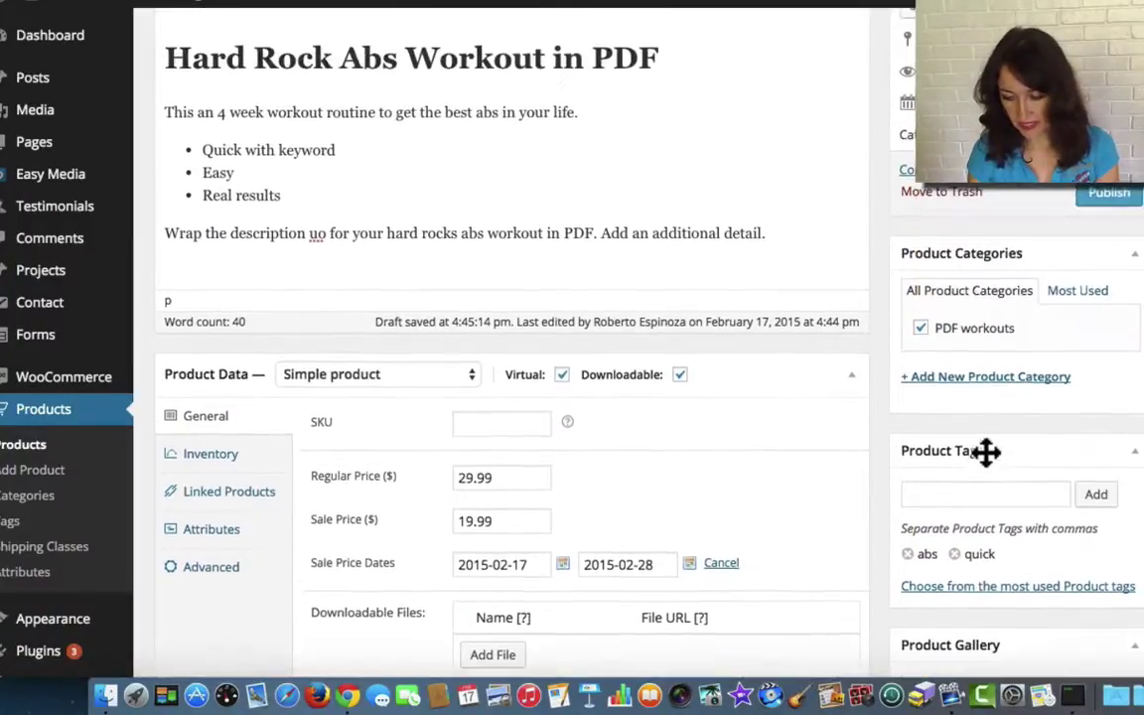
scroll(1077, 416, "up", 2)
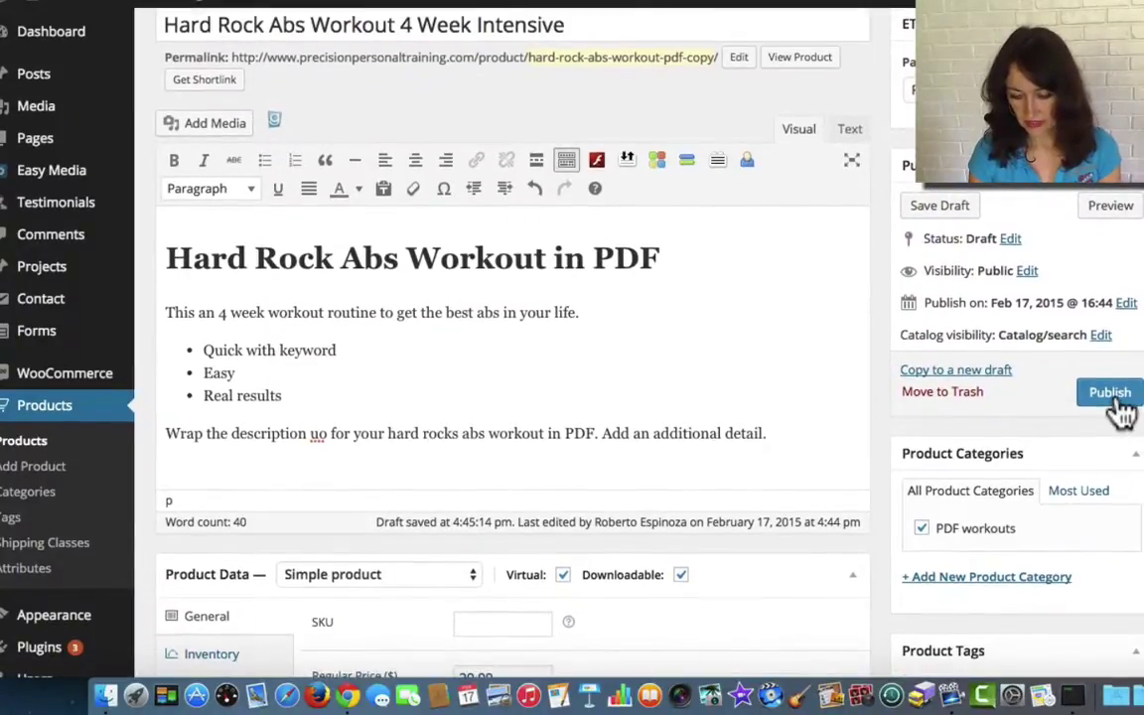
left_click(1117, 405)
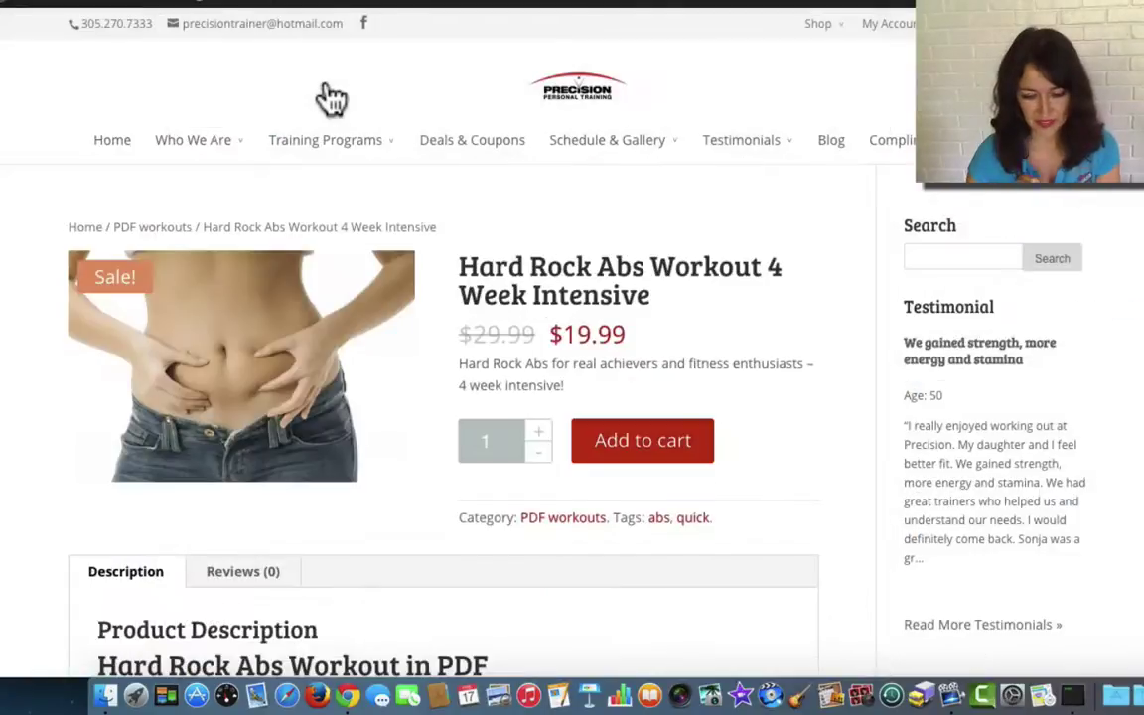
scroll(858, 402, "down", 4)
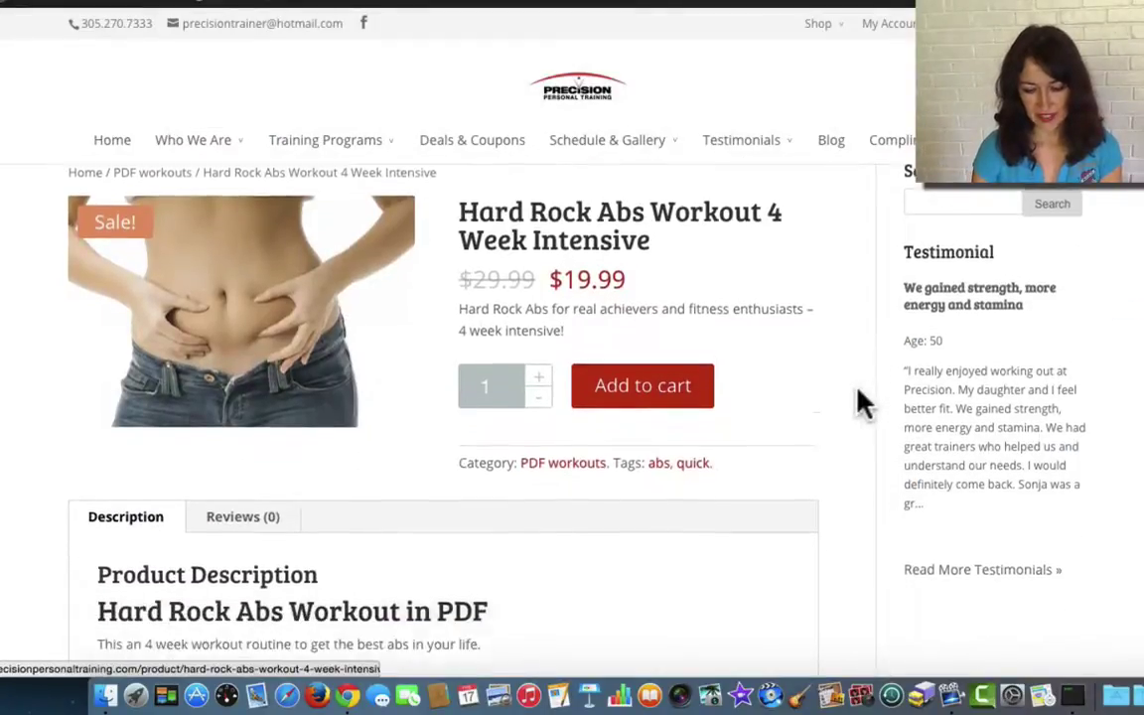
scroll(860, 402, "down", 10)
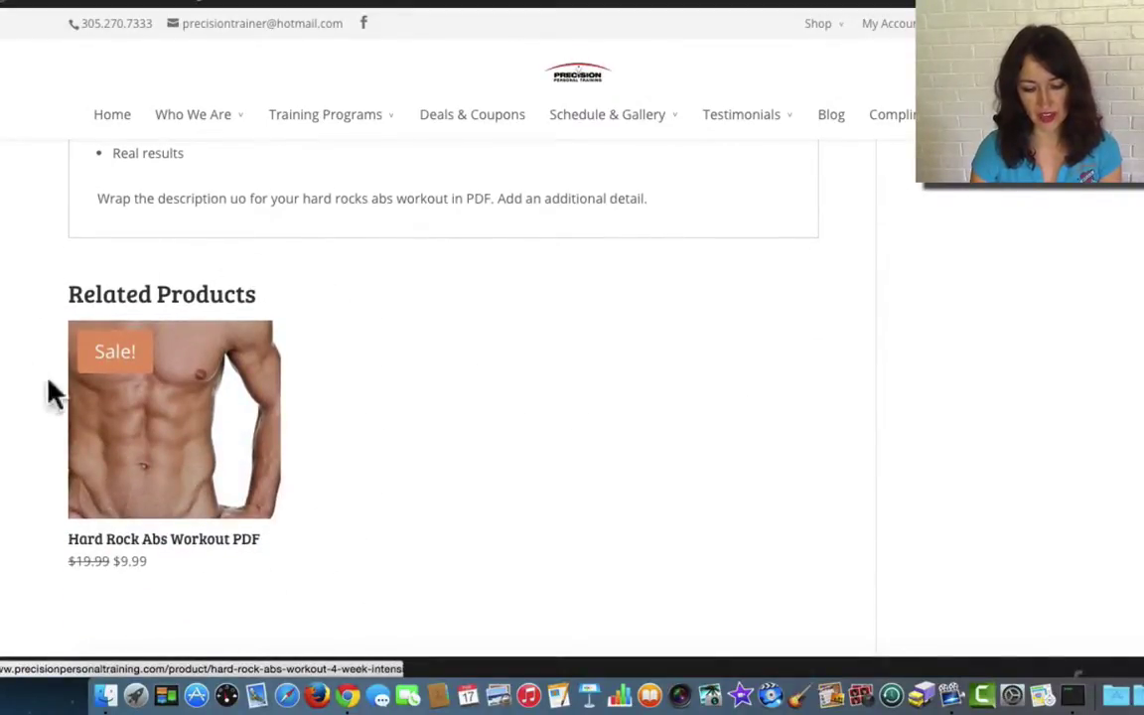
scroll(586, 482, "up", 15)
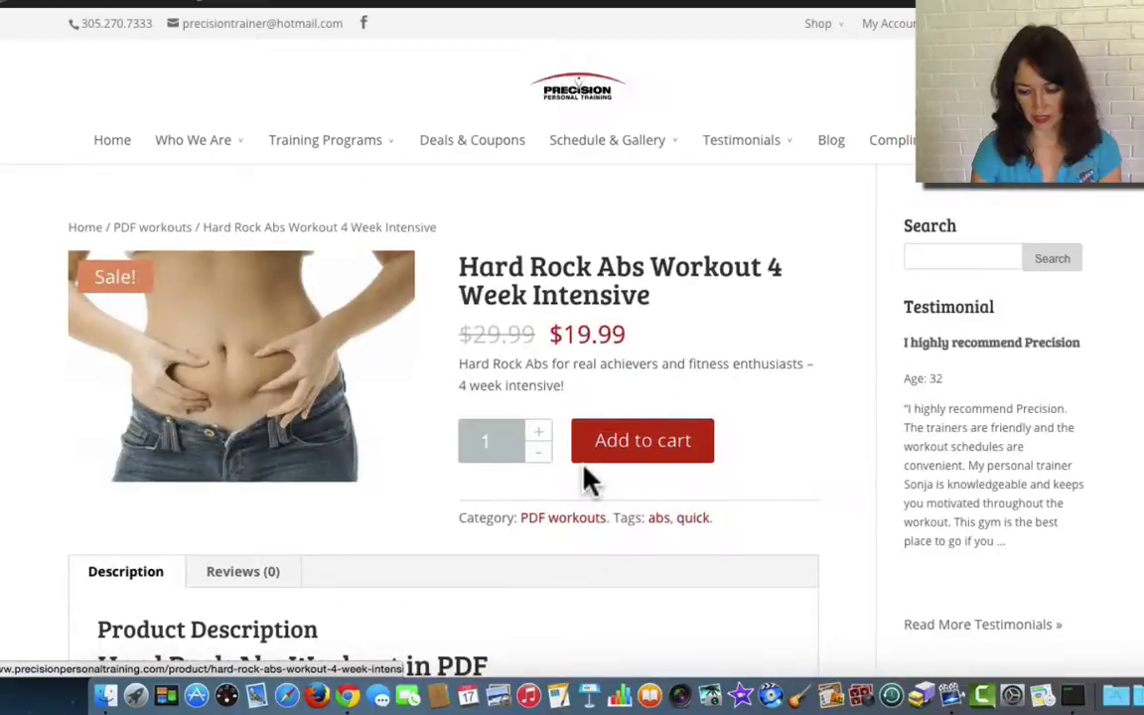
Reopen the product's editor and add a downloadable file named '4 week intensive', leaving its URL empty.
left_click(434, 12)
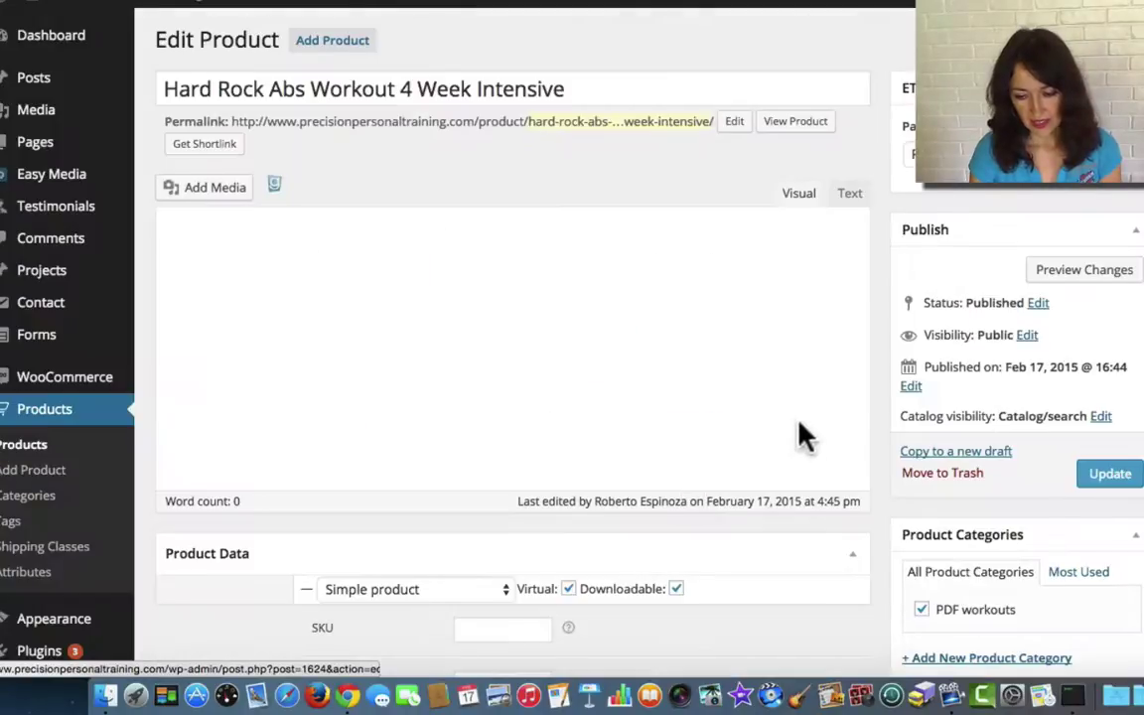
scroll(804, 437, "down", 8)
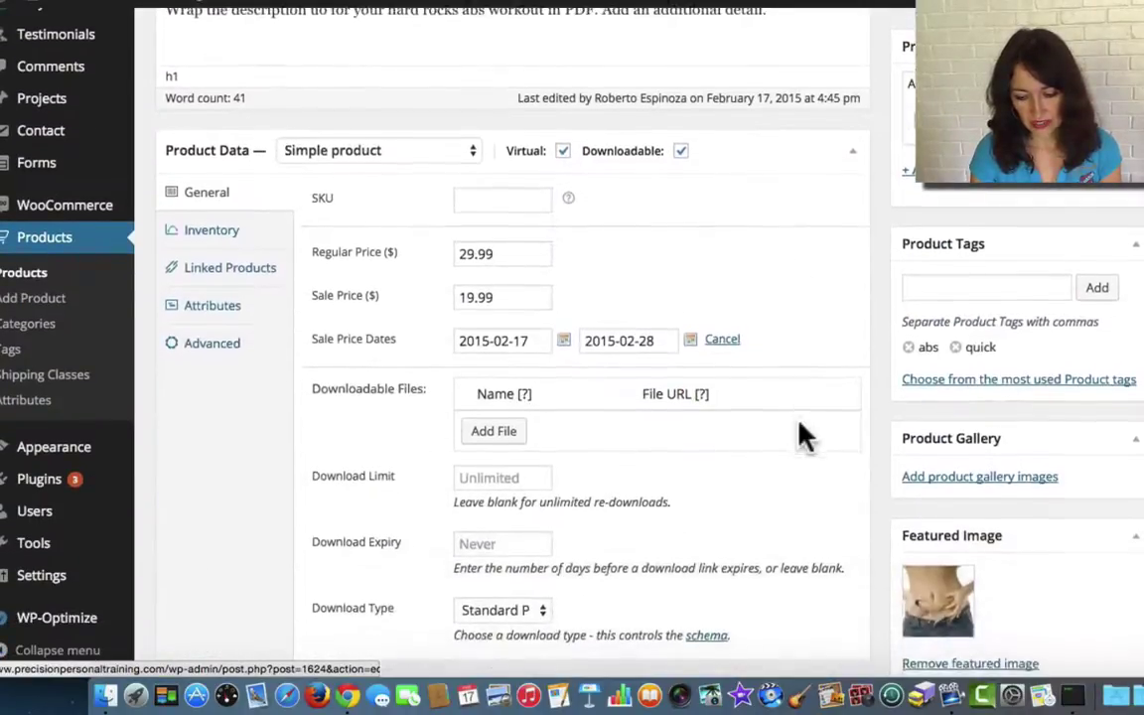
scroll(802, 429, "down", 3)
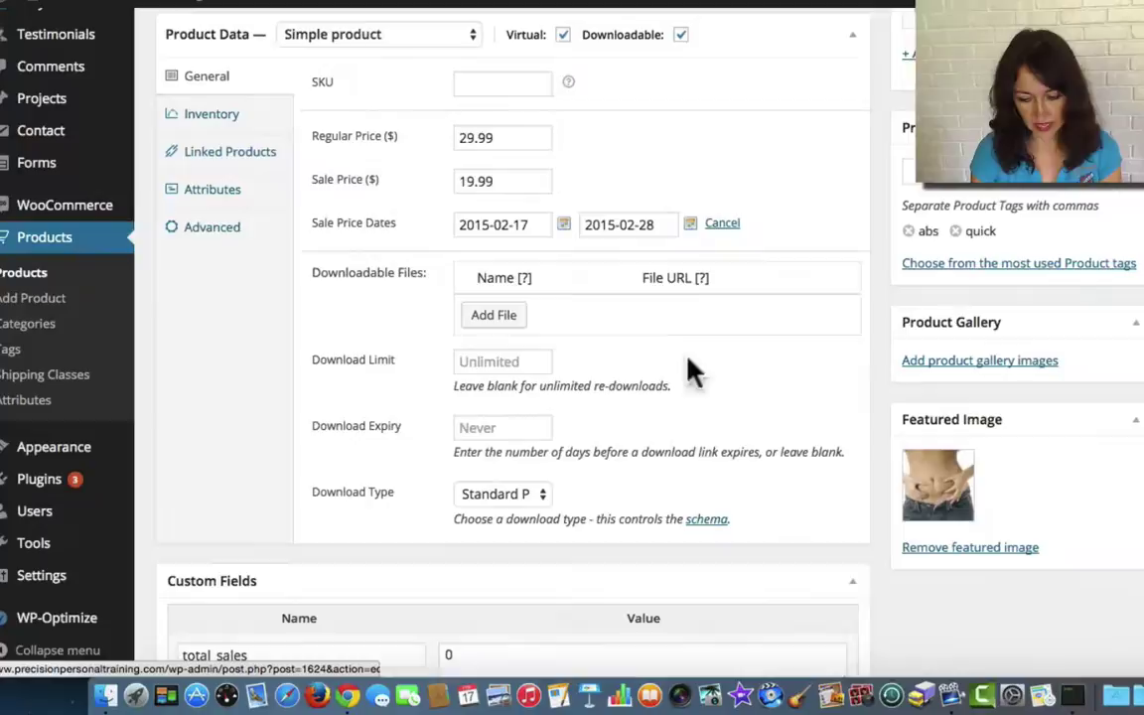
left_click(502, 317)
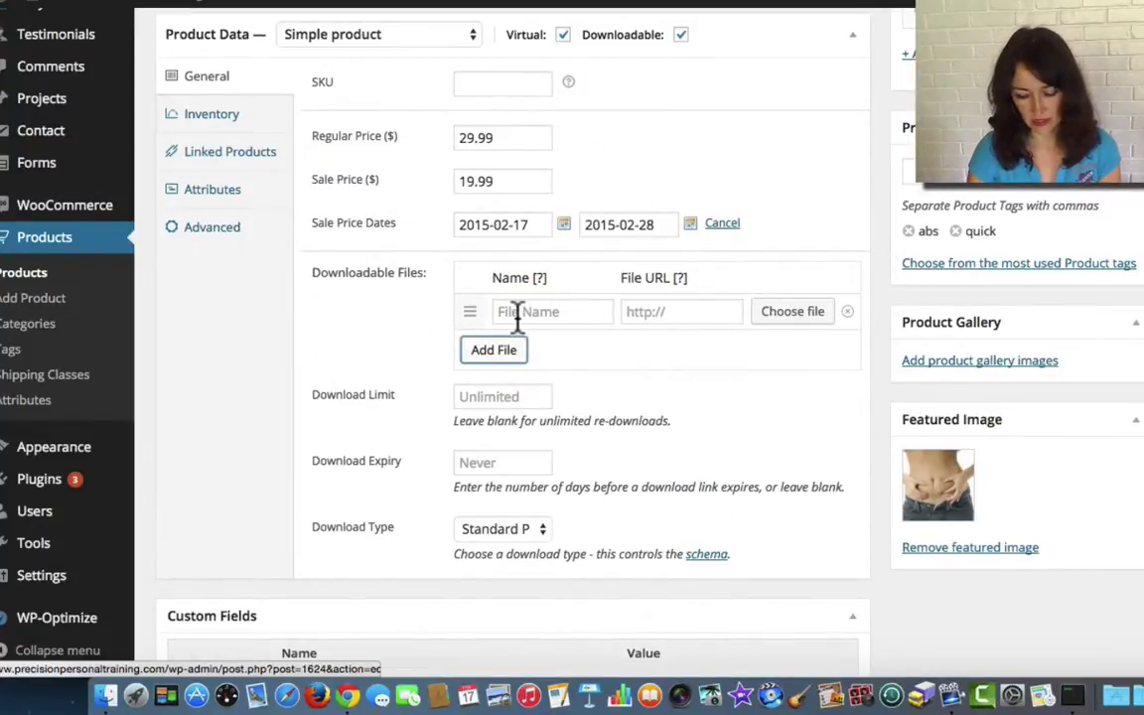
left_click(582, 314)
type("4 week intensive")
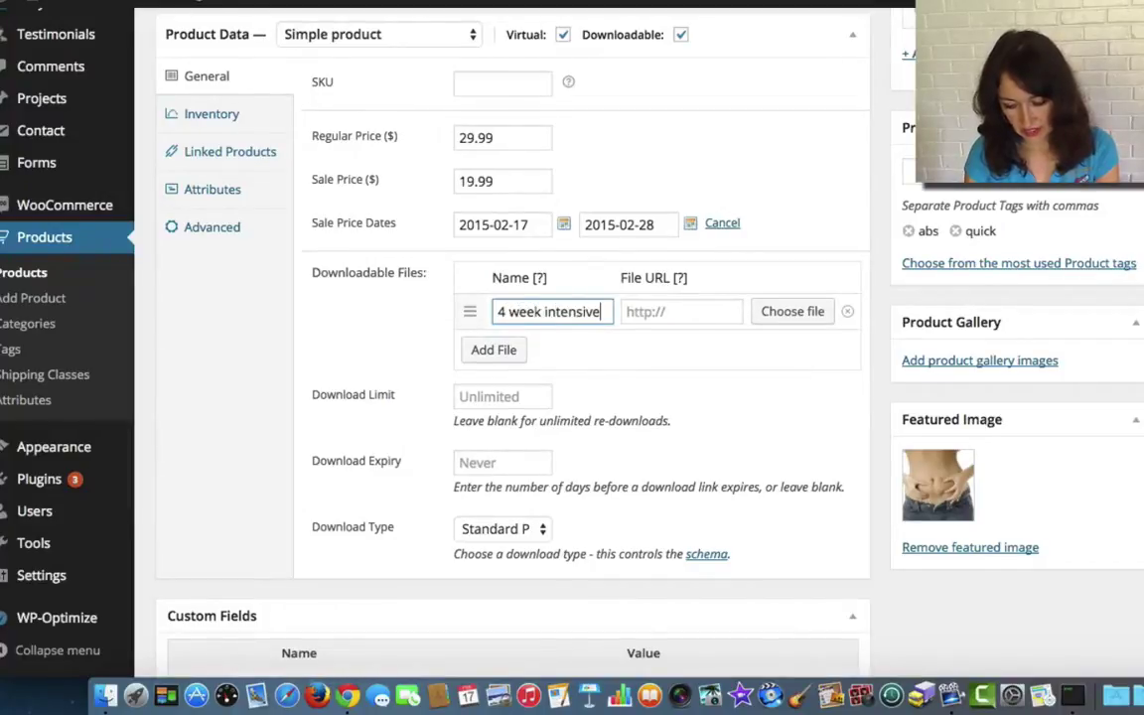
left_click(792, 313)
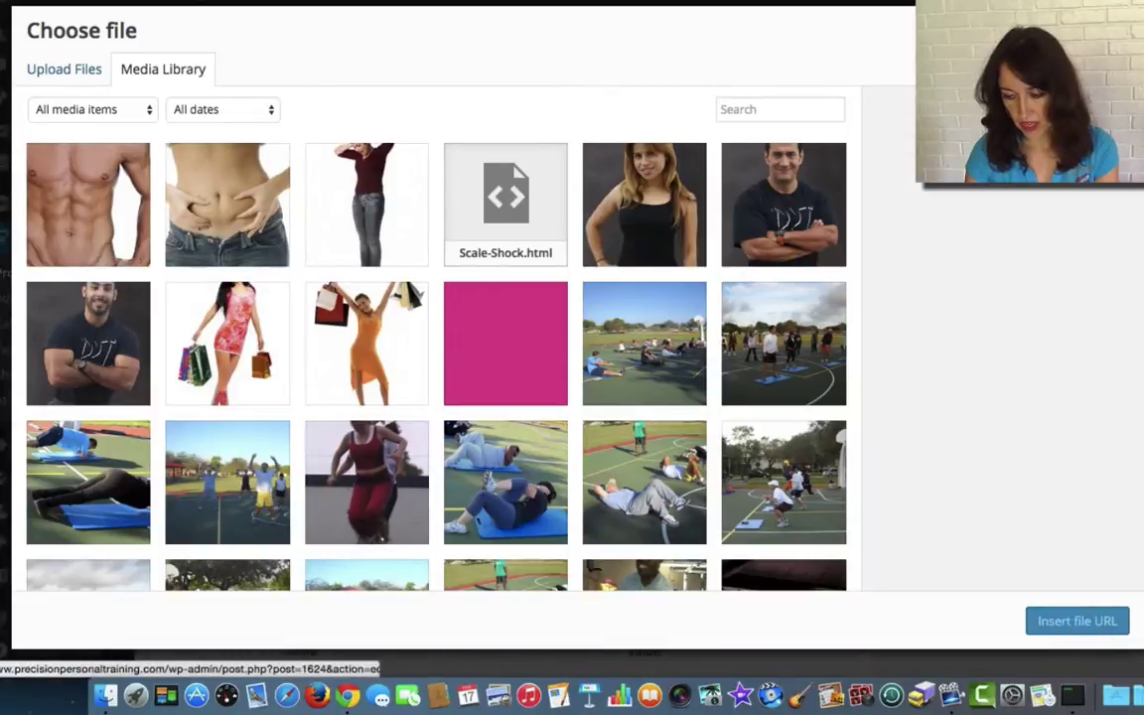
key("Escape")
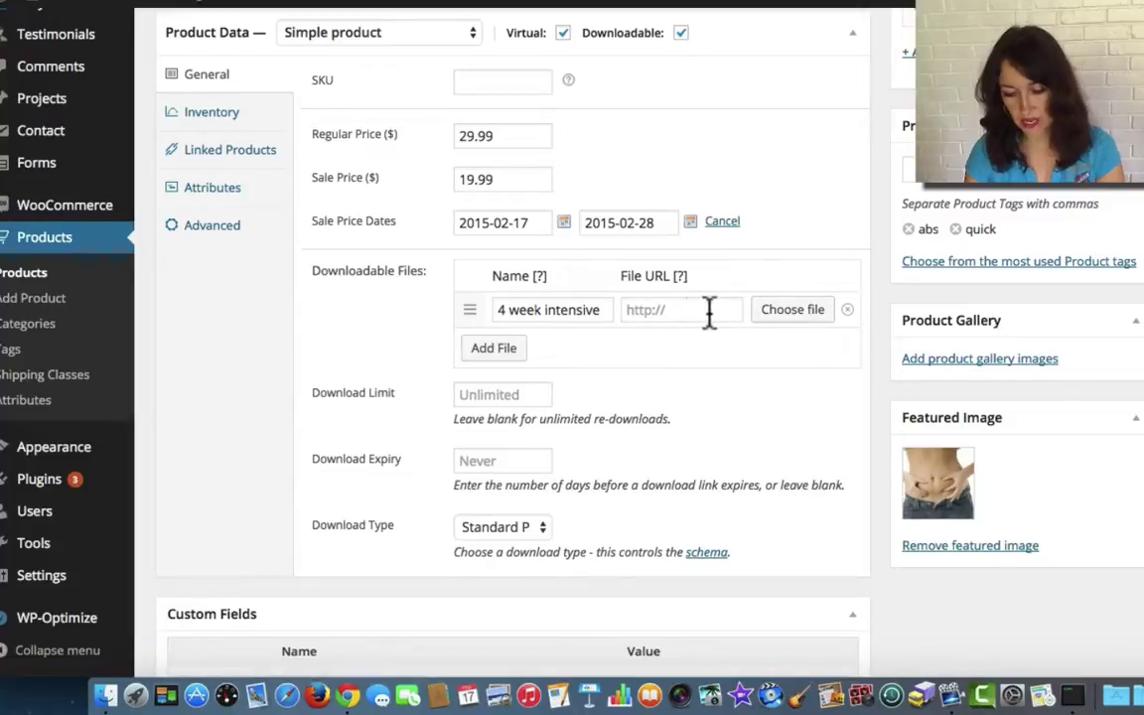
scroll(710, 323, "up", 3)
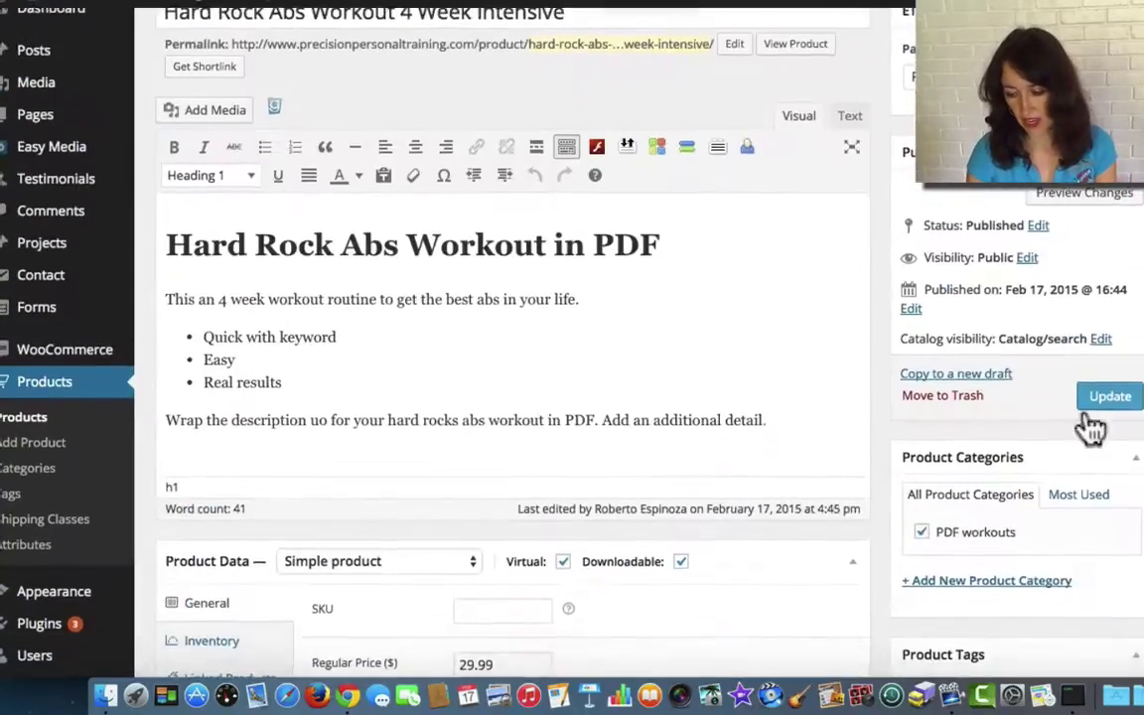
scroll(1092, 427, "down", 1)
Update the Hard Rock Abs Workout 4 Week Intensive product and view its store page.
left_click(1118, 390)
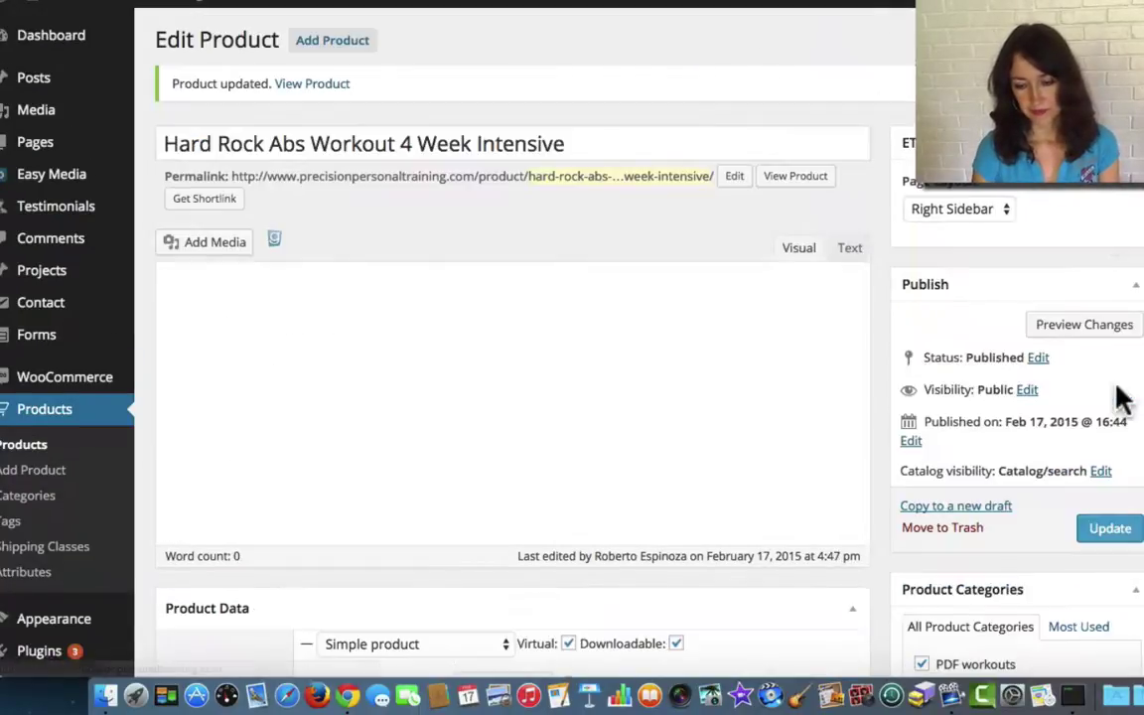
left_click(311, 87)
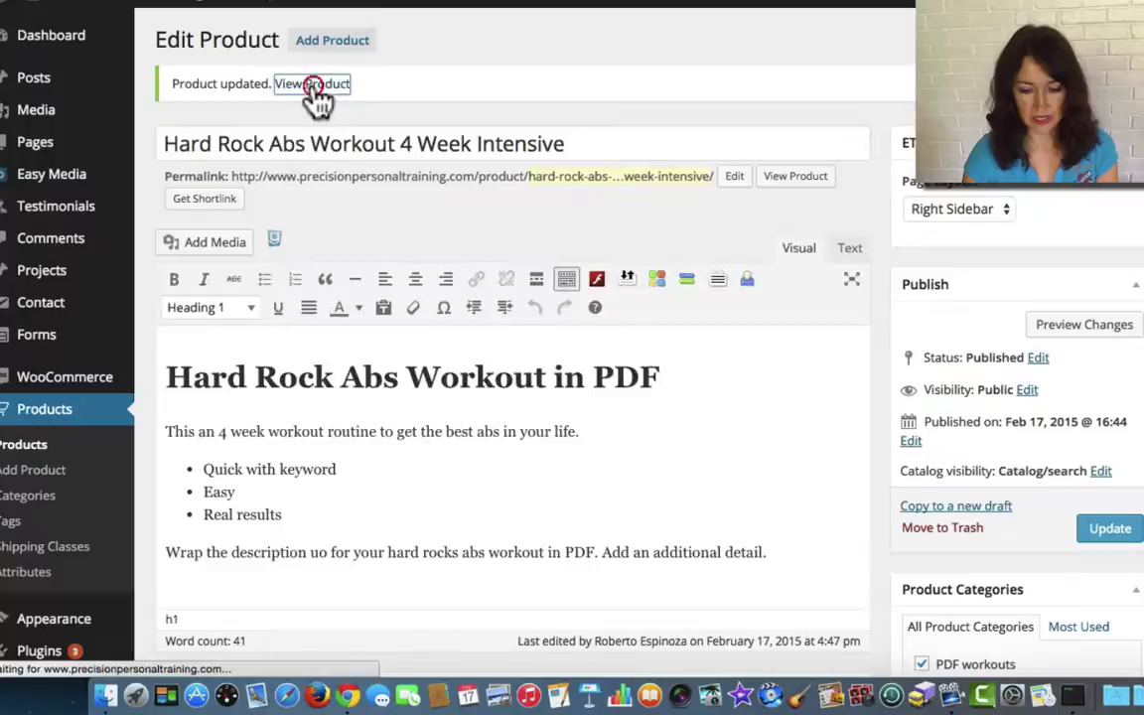